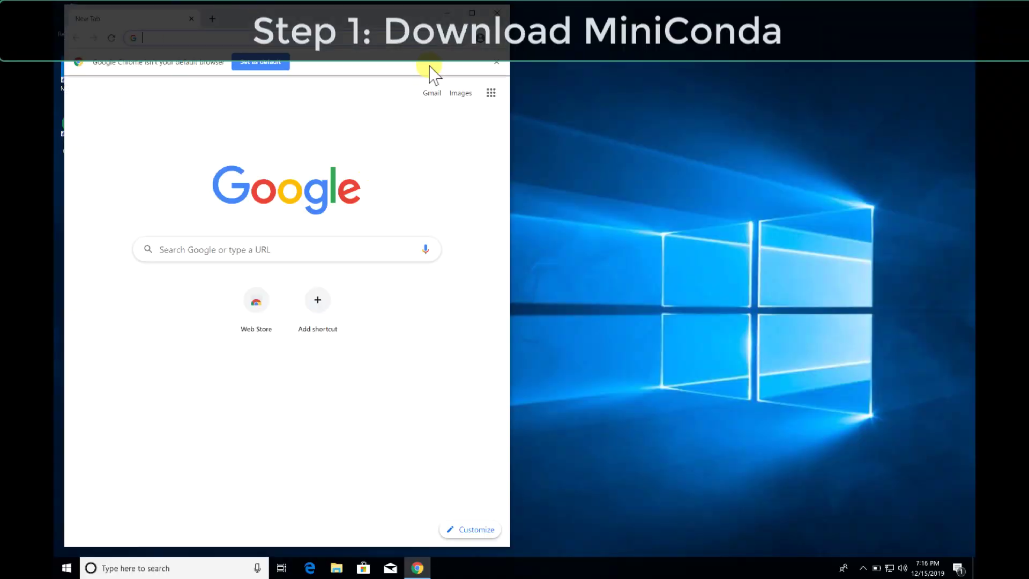
- Maximize the browser window and search the web for "miniconda install"
{"action": "left_click", "coordinate": [472, 13]}
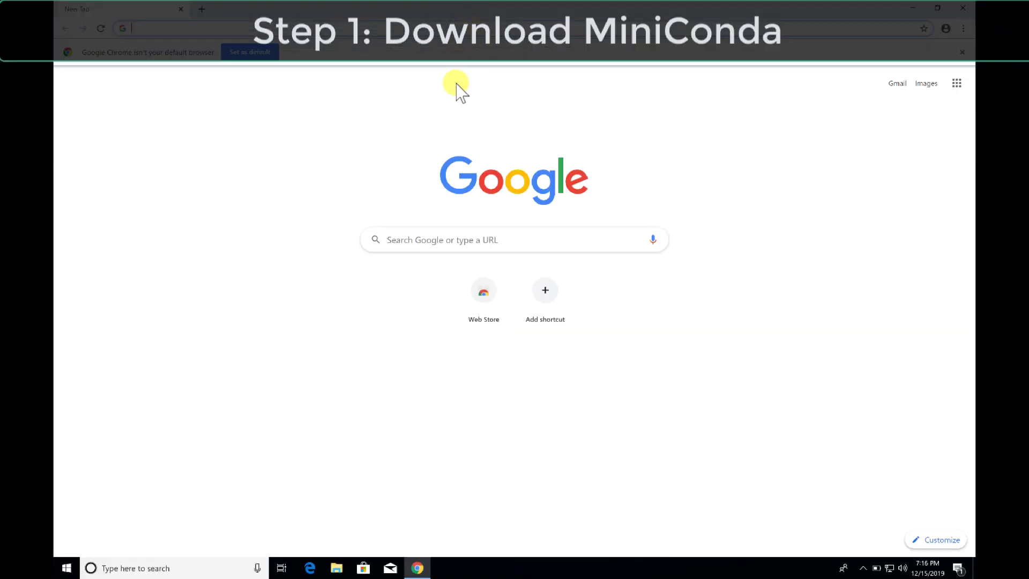
{"action": "left_click", "coordinate": [333, 30]}
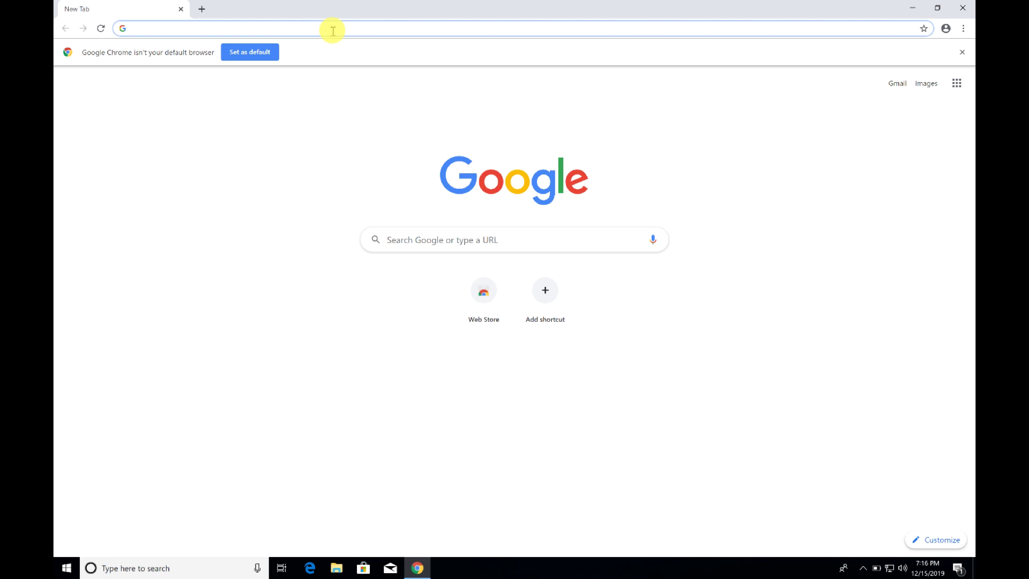
{"action": "type", "text": "miniconda "}
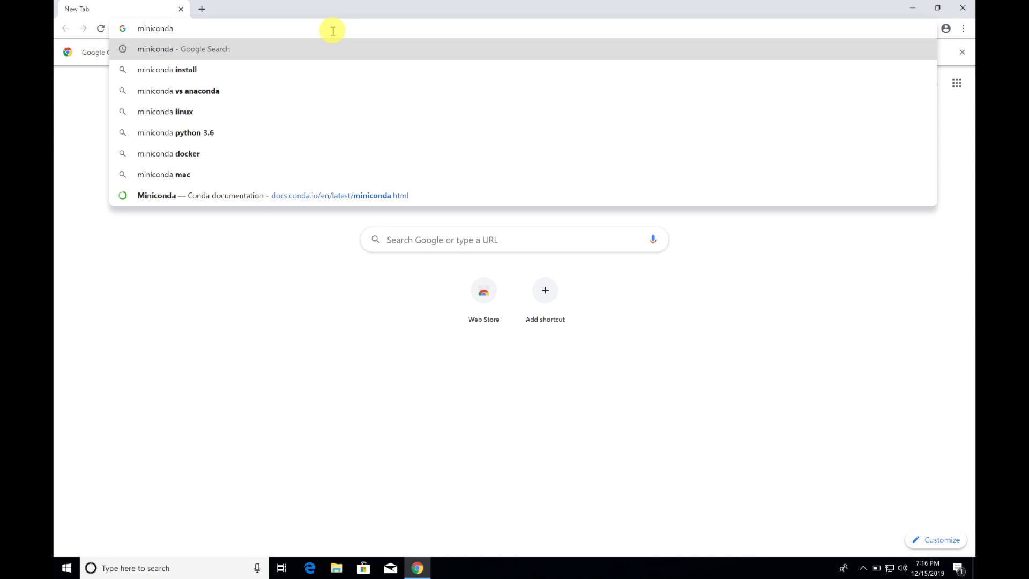
{"action": "type", "text": "ins"}
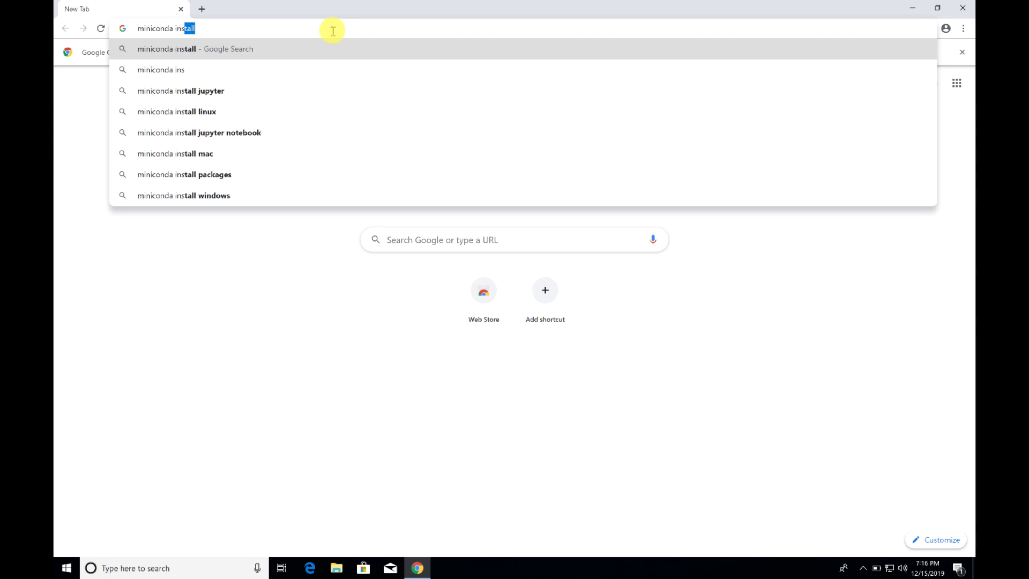
{"action": "key", "text": "Return"}
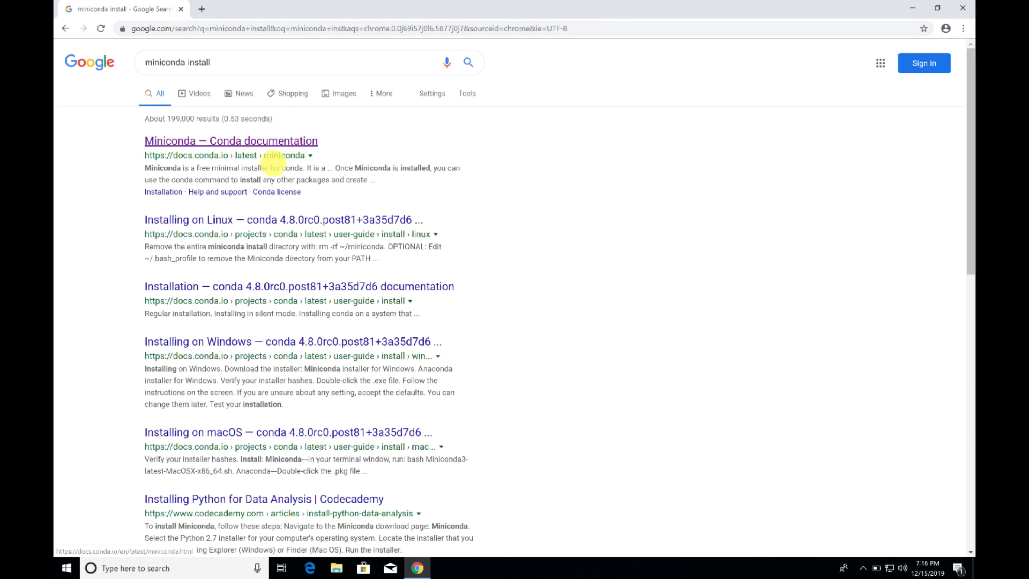
- Download the Python 3.7 Miniconda3 Windows 64-bit installer from the Conda documentation and launch it
{"action": "left_click", "coordinate": [264, 144]}
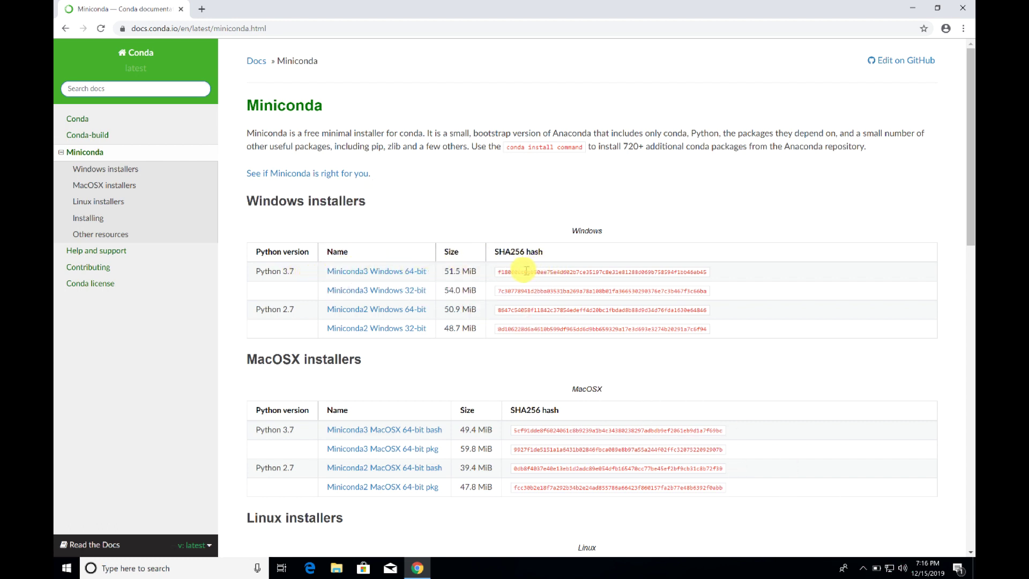
{"action": "left_click", "coordinate": [389, 272]}
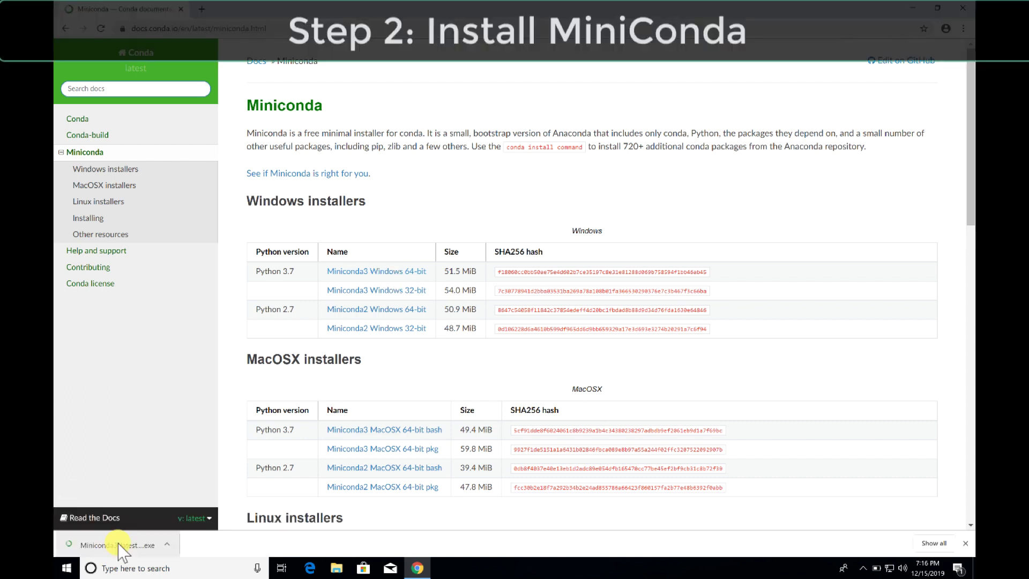
{"action": "left_click", "coordinate": [117, 549]}
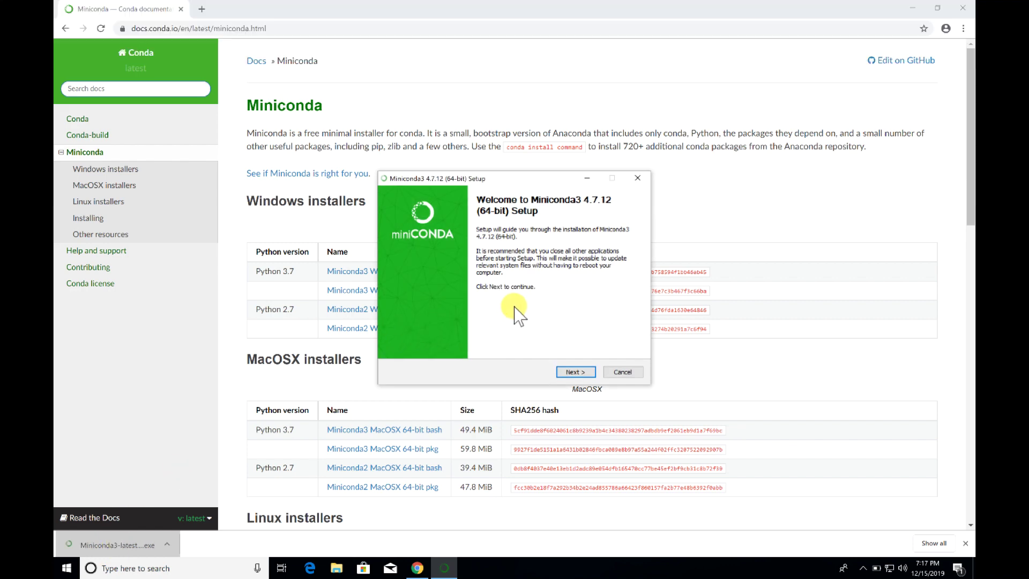
- Accept the Miniconda3 license and choose to install for Just Me in the default destination folder
{"action": "left_click", "coordinate": [574, 372]}
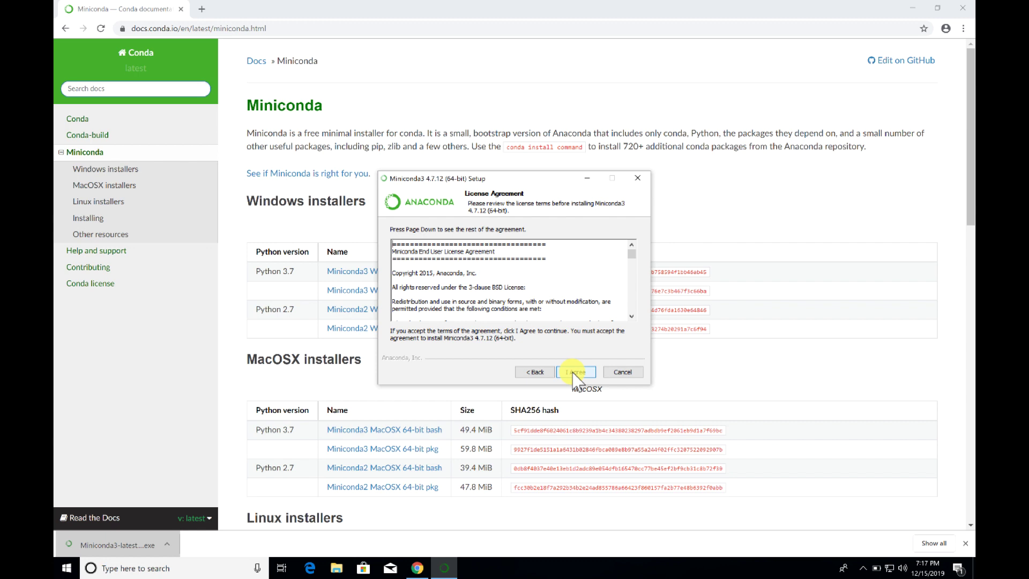
{"action": "left_click", "coordinate": [574, 372]}
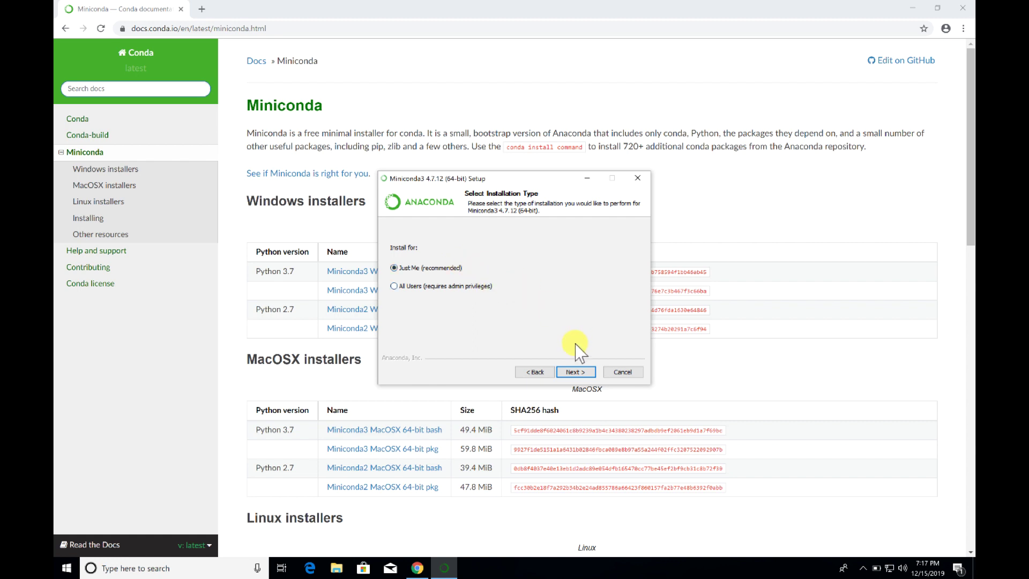
{"action": "left_click", "coordinate": [575, 371]}
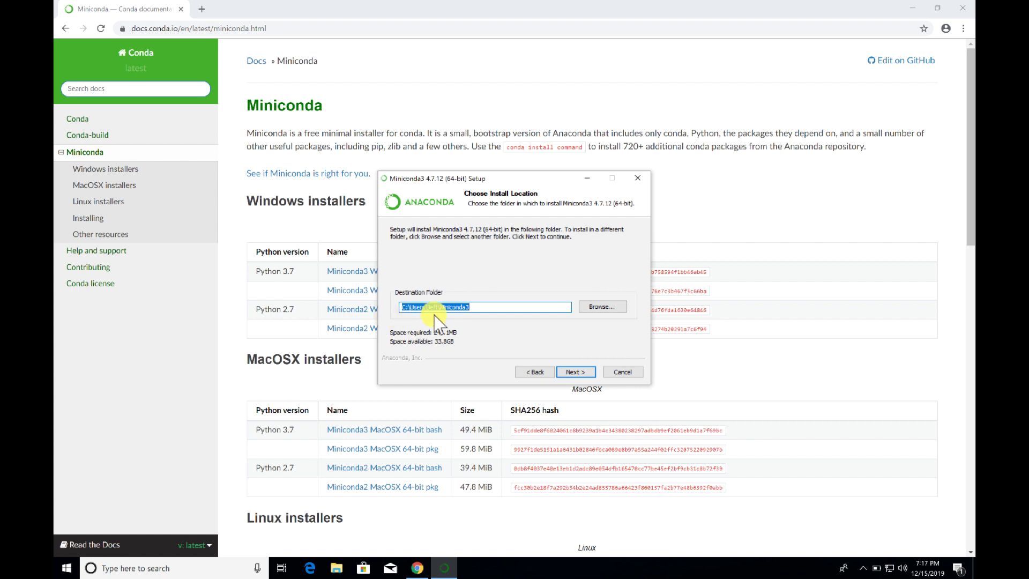
{"action": "left_click", "coordinate": [573, 372]}
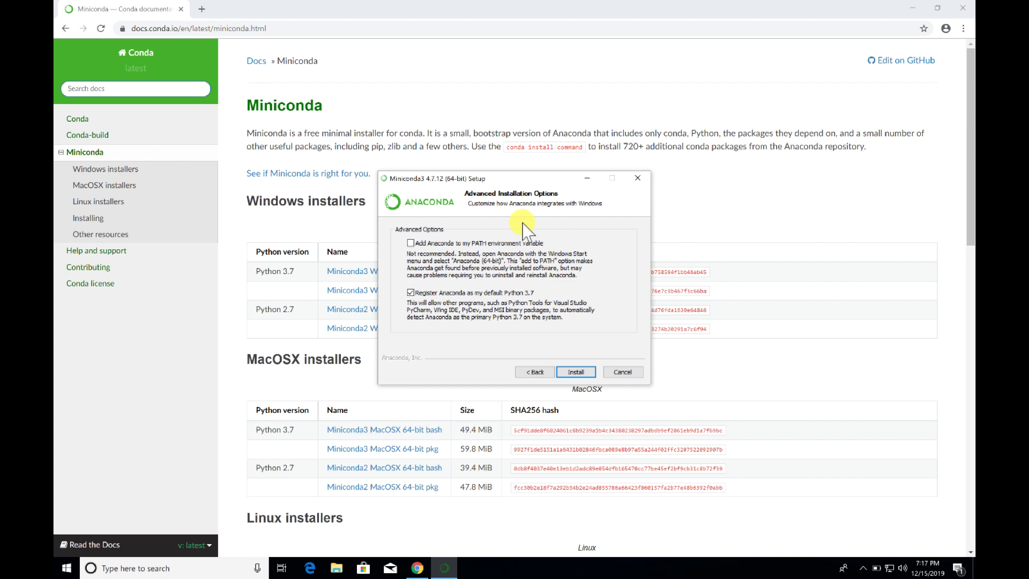
- Install Miniconda3 with Anaconda added to the PATH environment variable, and finish setup with both learn-more options turned off
{"action": "left_click", "coordinate": [410, 243]}
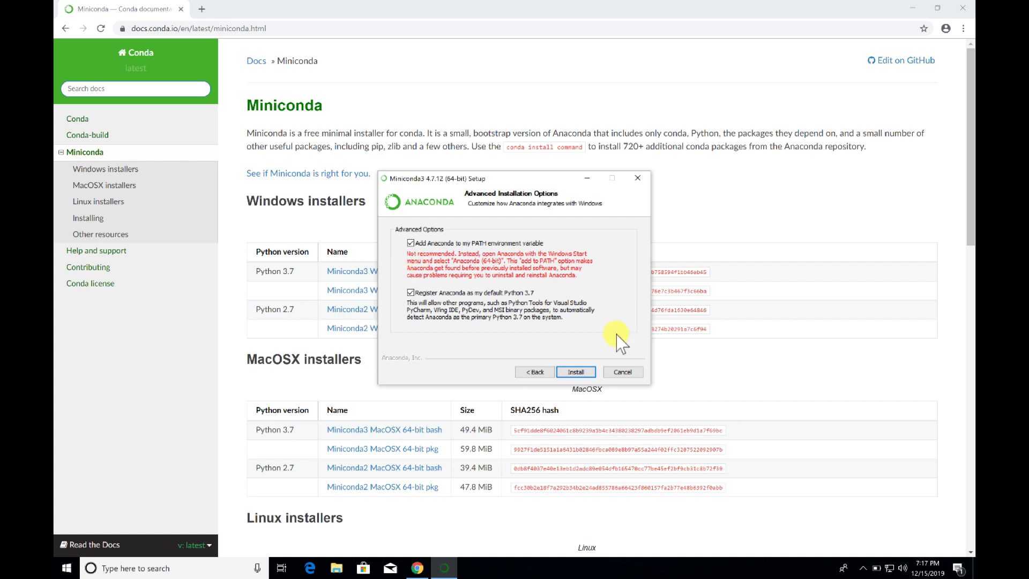
{"action": "left_click", "coordinate": [571, 372]}
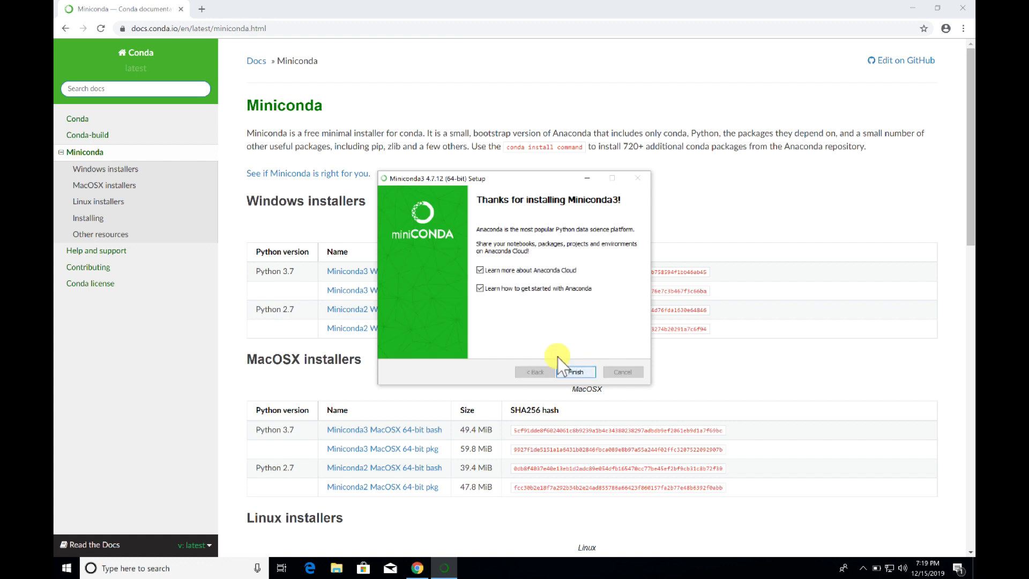
{"action": "left_click", "coordinate": [480, 270]}
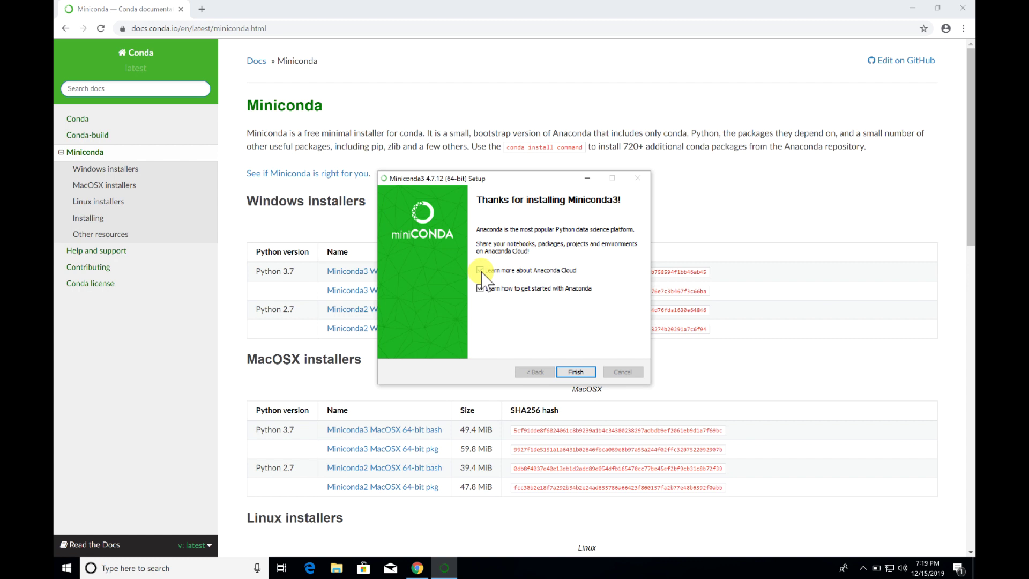
{"action": "left_click", "coordinate": [480, 288]}
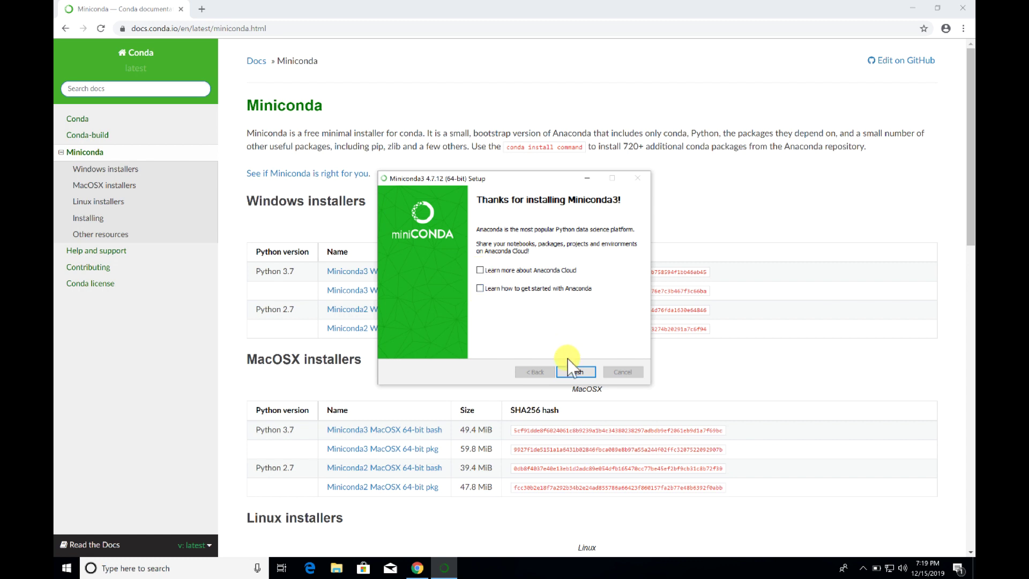
{"action": "left_click", "coordinate": [576, 372]}
- Search the web for "jeff heaton github" and open the matching GitHub profile
{"action": "key", "text": "ctrl+l"}
{"action": "type", "text": "jeff h"}
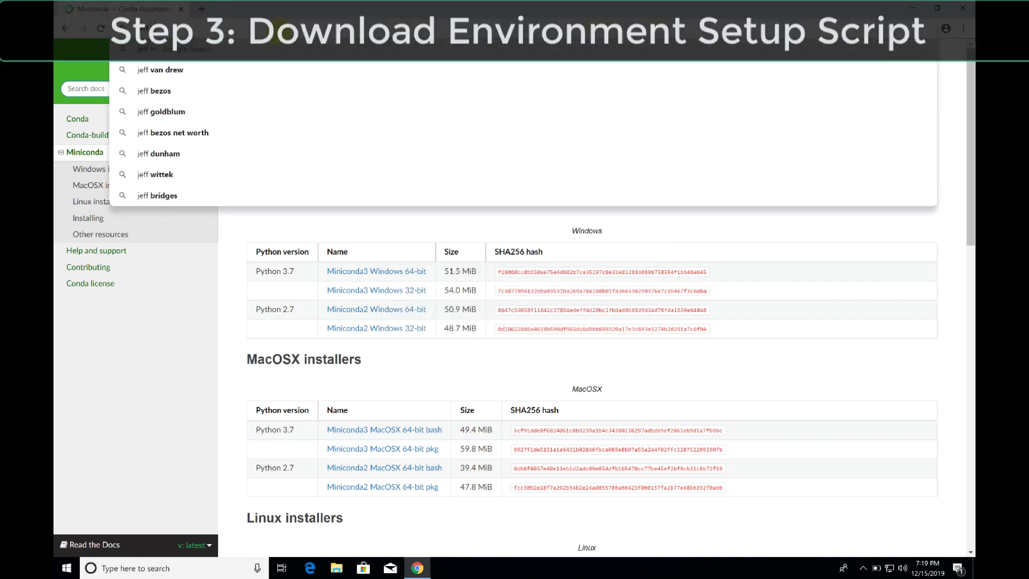
{"action": "type", "text": "eaton github"}
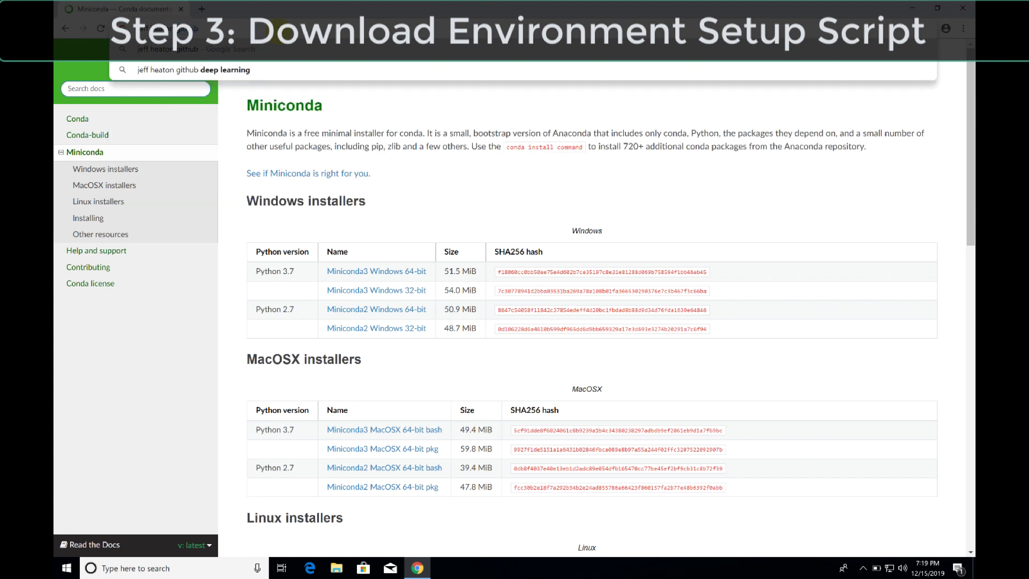
{"action": "key", "text": "Return"}
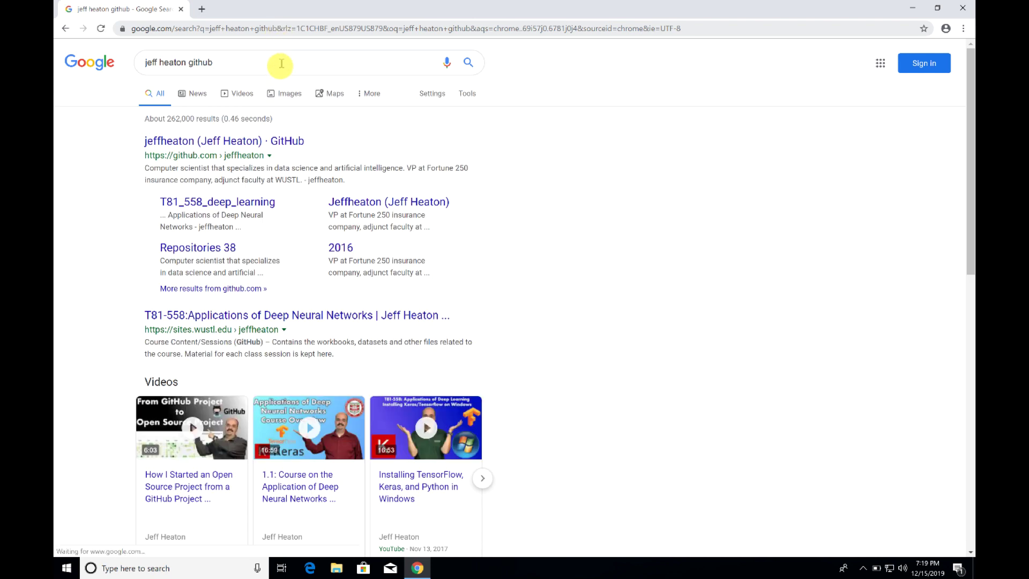
{"action": "left_click", "coordinate": [242, 147]}
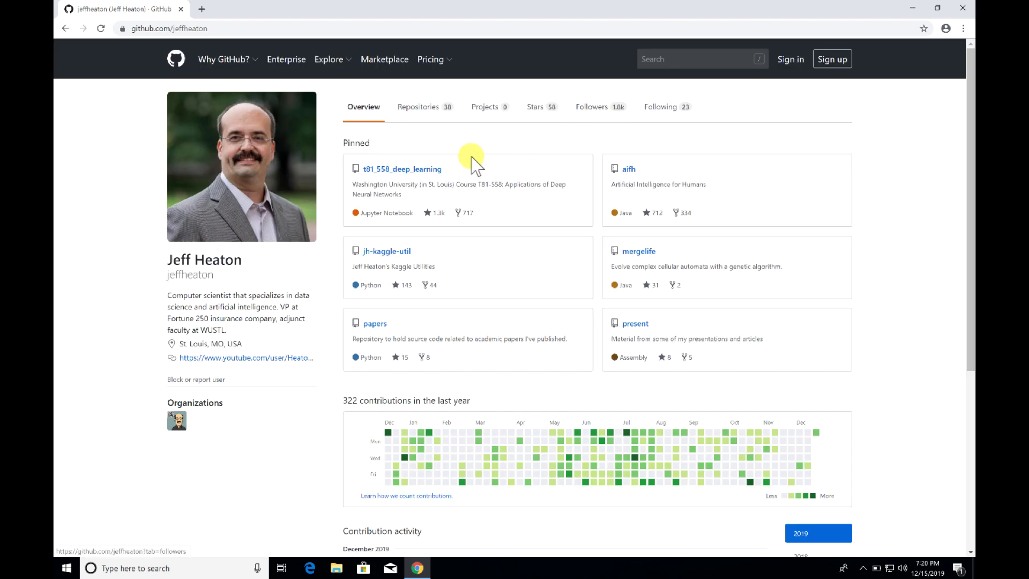
- Open the tensorflow.yml file in the t81_558_deep_learning repository
{"action": "left_click", "coordinate": [421, 170]}
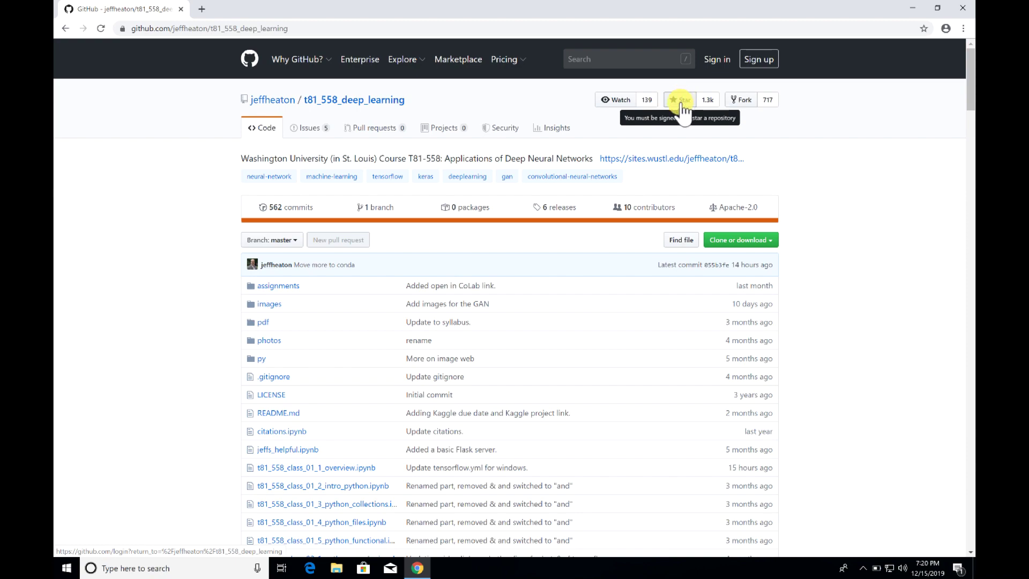
{"action": "scroll", "coordinate": [576, 286], "scroll_direction": "down", "scroll_amount": 10}
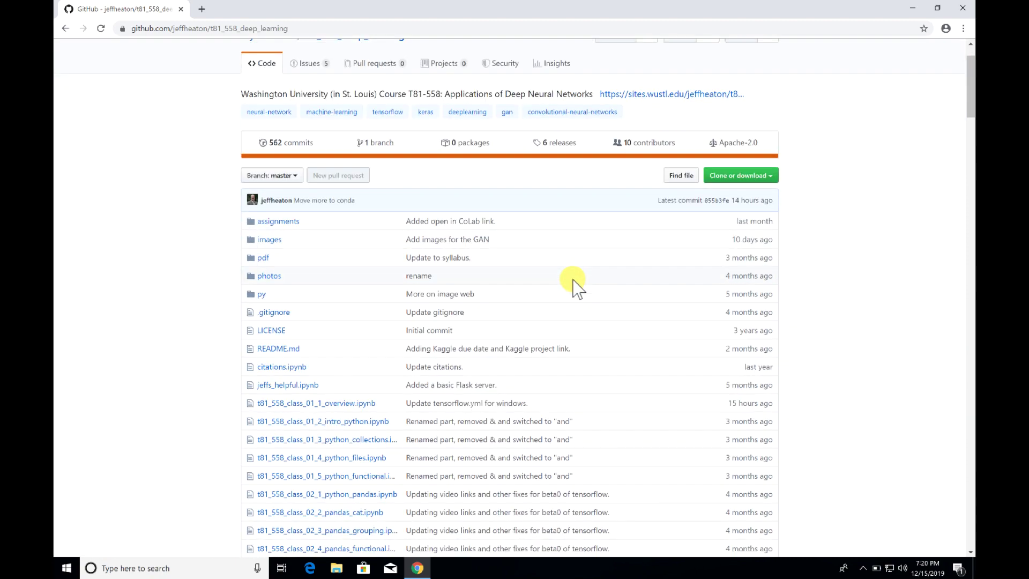
{"action": "scroll", "coordinate": [576, 287], "scroll_direction": "down", "scroll_amount": 15}
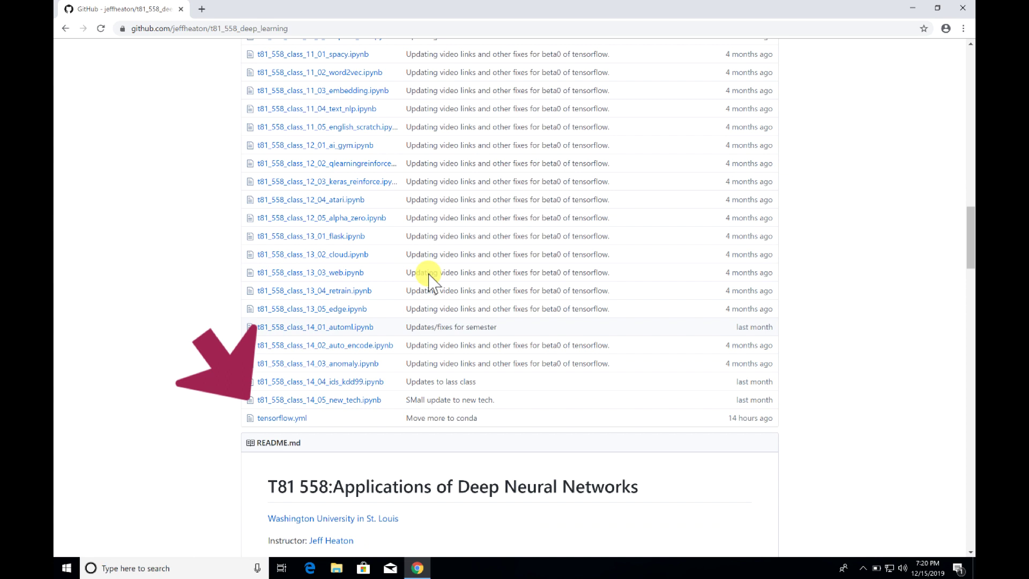
{"action": "left_click", "coordinate": [290, 419]}
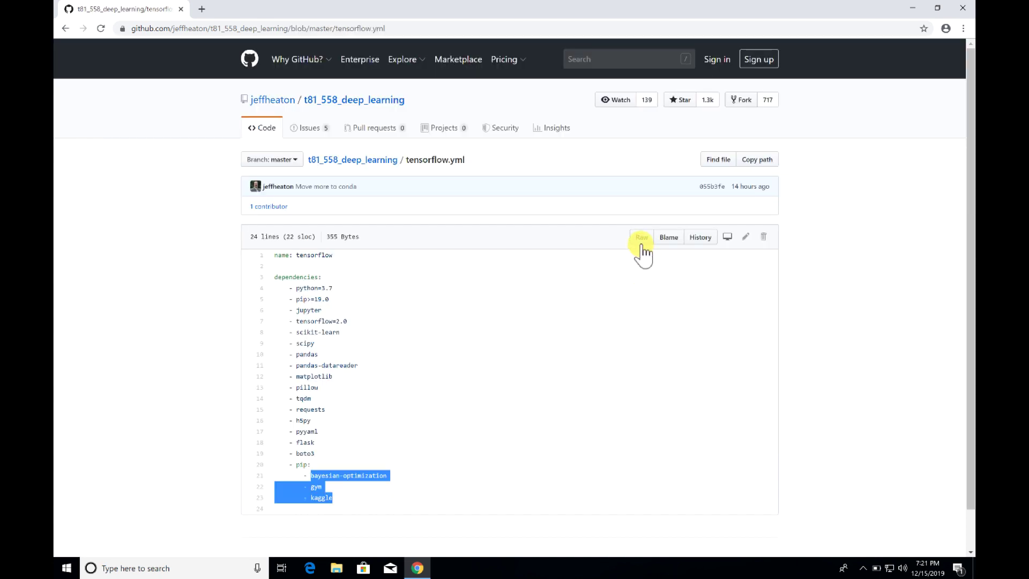
- Open the raw version of tensorflow.yml and save it to the Downloads folder
{"action": "left_click", "coordinate": [642, 237]}
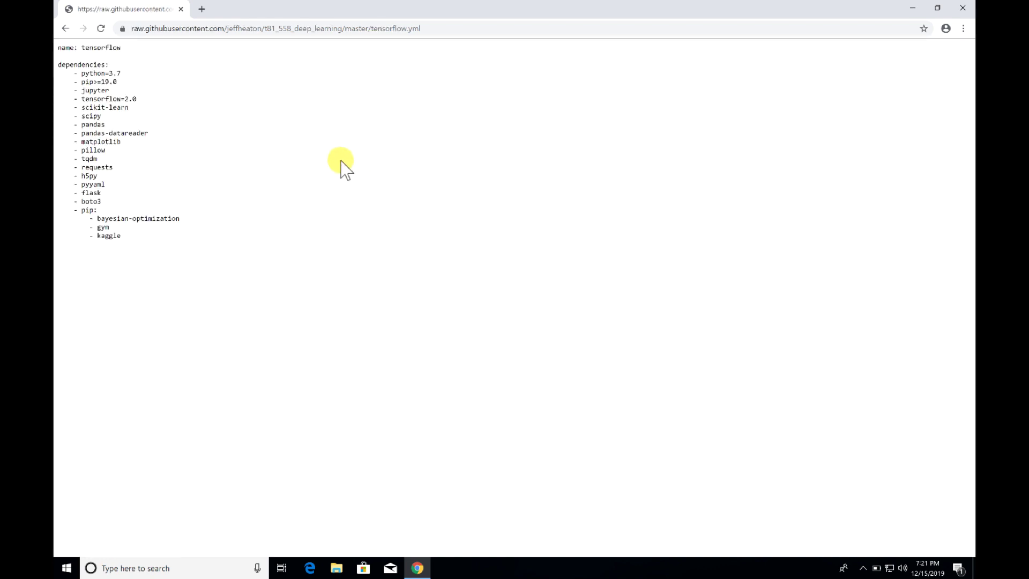
{"action": "right_click", "coordinate": [341, 160]}
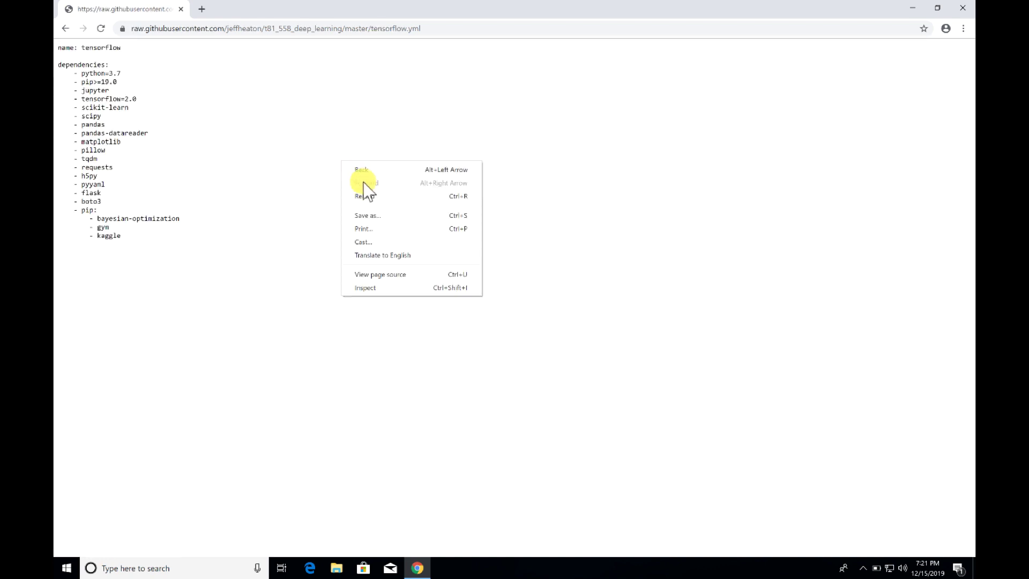
{"action": "left_click", "coordinate": [374, 214]}
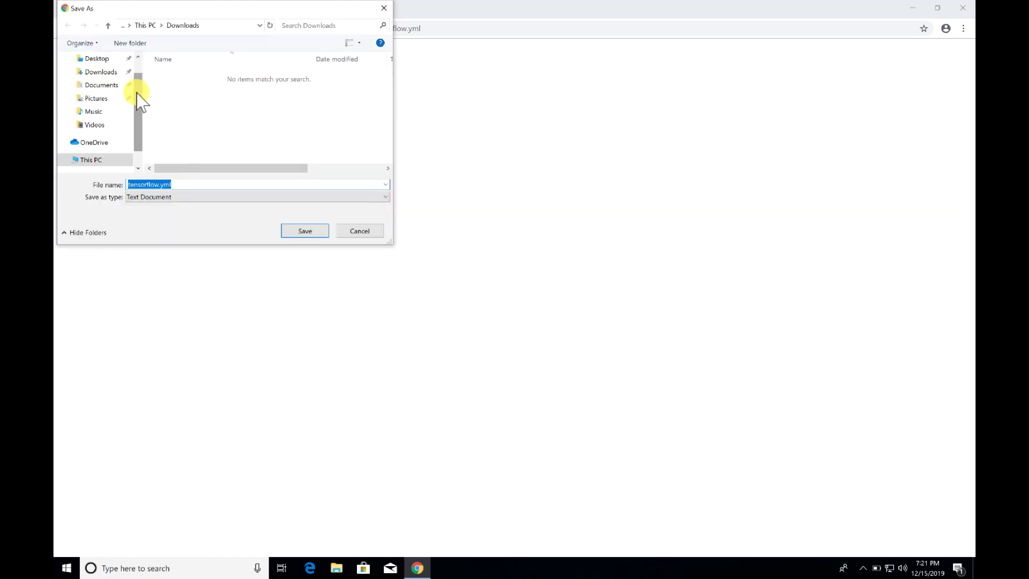
{"action": "left_click_drag", "start_coordinate": [138, 98], "coordinate": [138, 69]}
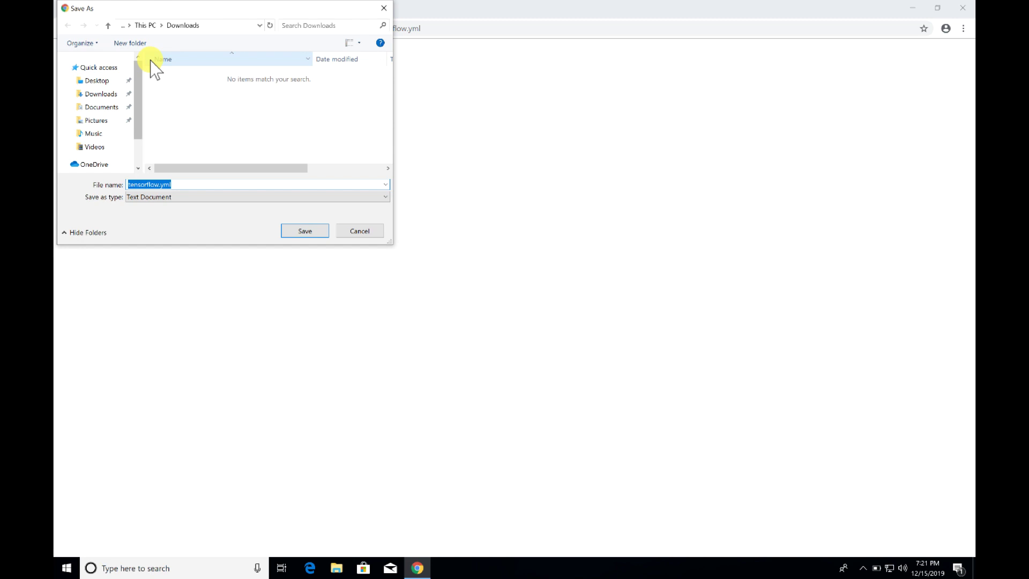
{"action": "left_click", "coordinate": [304, 231]}
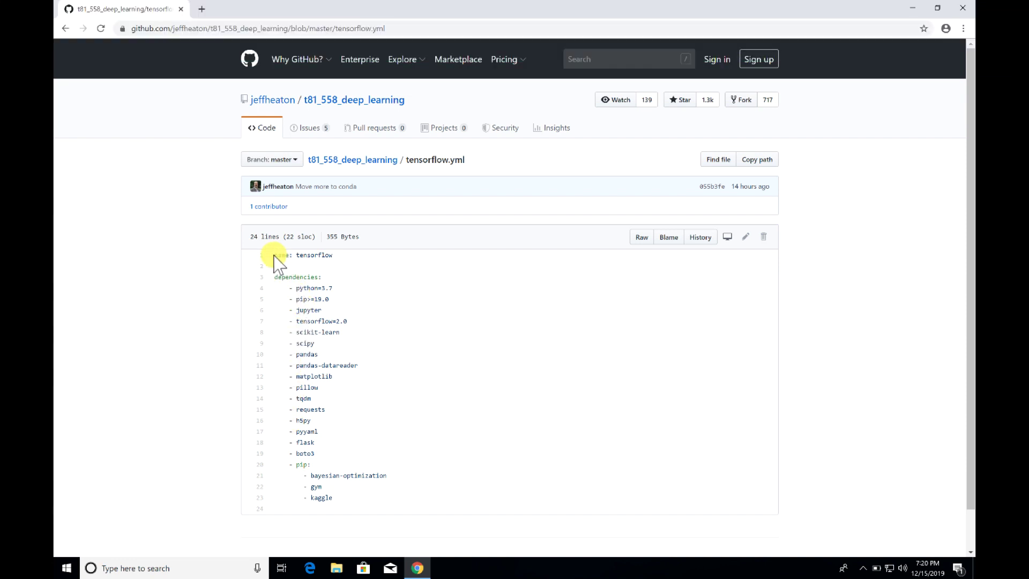
- Examine the environment name, dependencies, Python version, conda packages and pip packages listed in tensorflow.yml
{"action": "left_click_drag", "start_coordinate": [275, 255], "coordinate": [338, 254]}
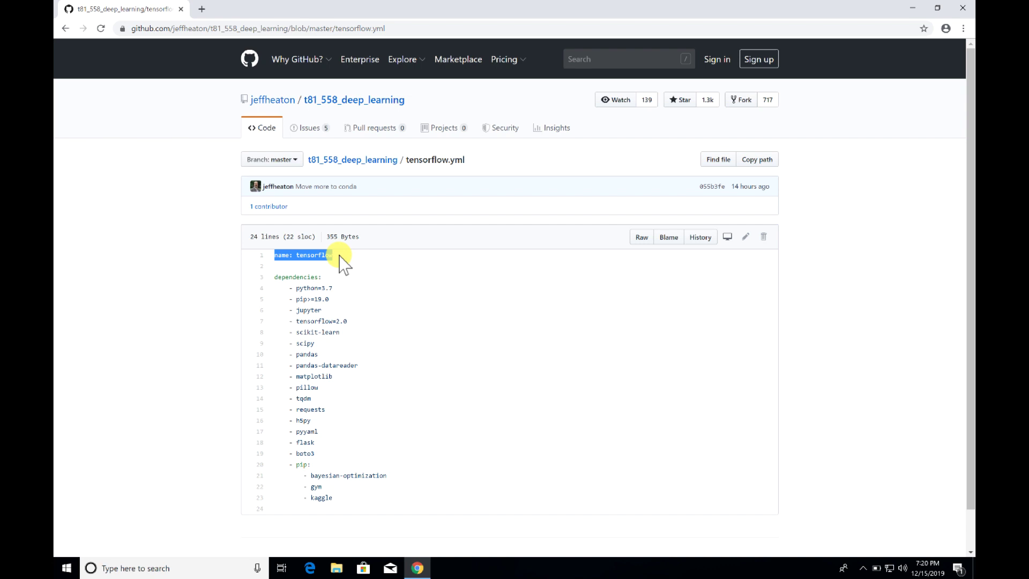
{"action": "left_click", "coordinate": [274, 278]}
{"action": "left_click_drag", "start_coordinate": [275, 278], "coordinate": [324, 278]}
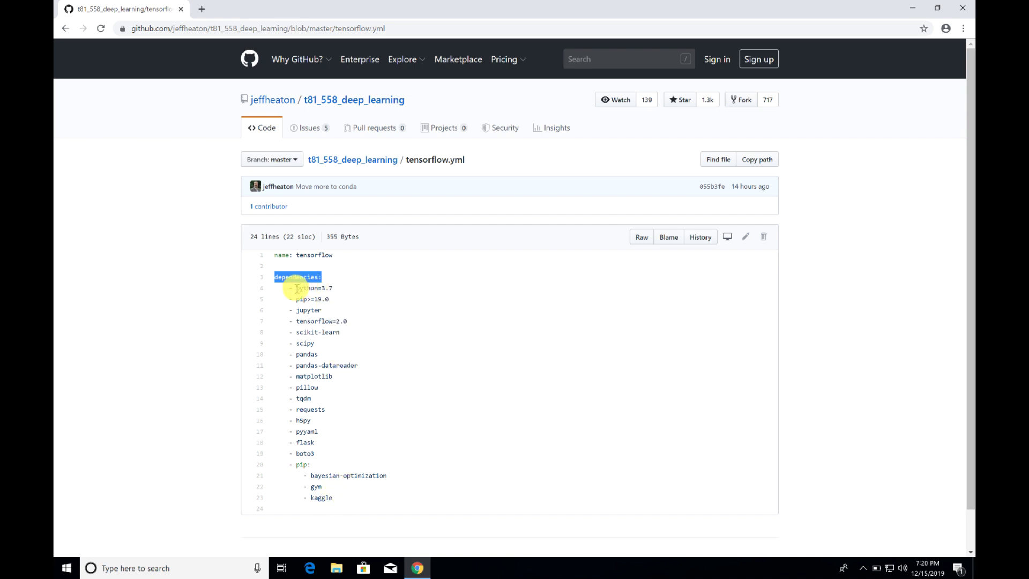
{"action": "left_click_drag", "start_coordinate": [296, 289], "coordinate": [345, 289]}
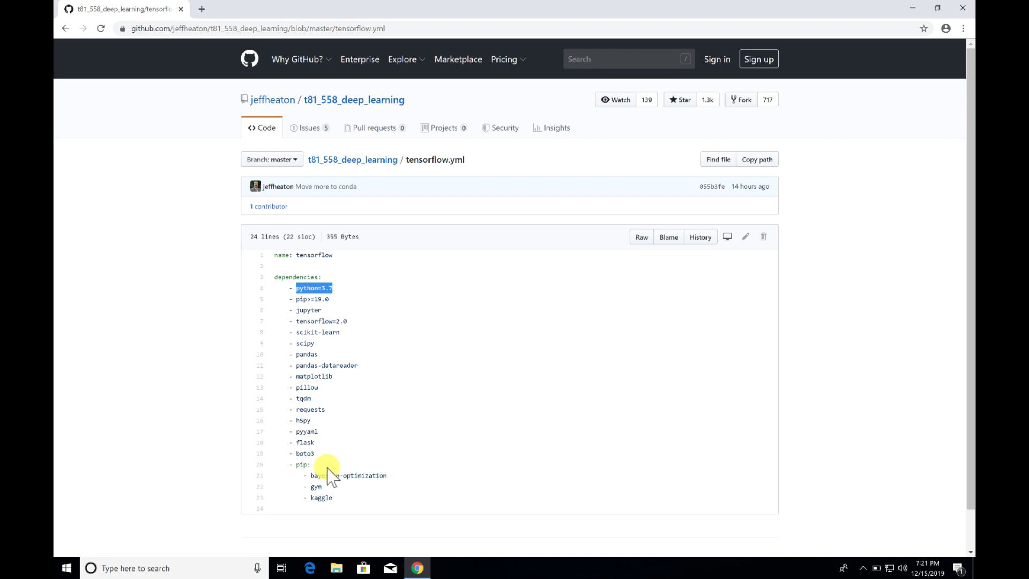
{"action": "left_click_drag", "start_coordinate": [316, 454], "coordinate": [275, 303]}
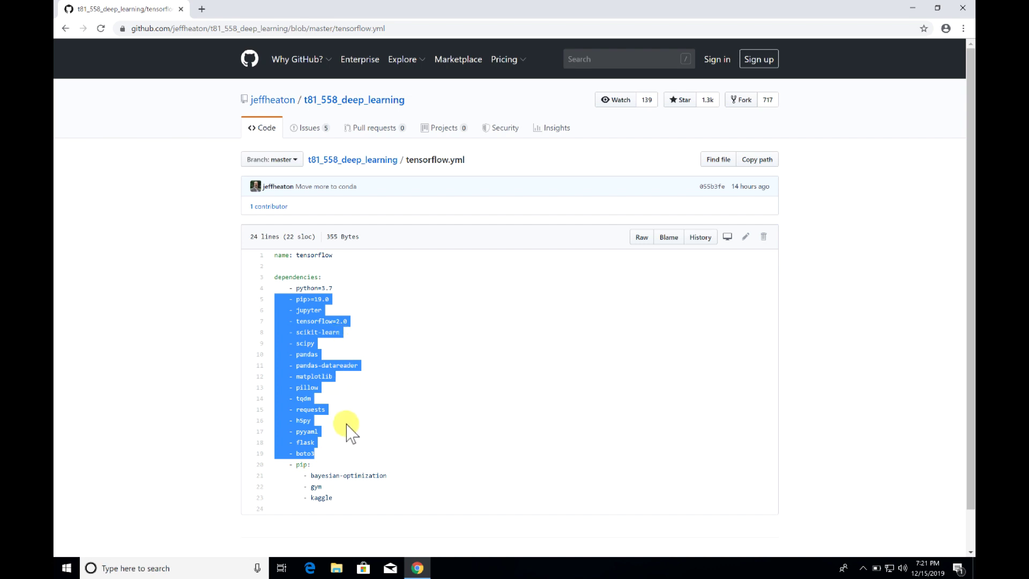
{"action": "left_click", "coordinate": [297, 464]}
{"action": "left_click_drag", "start_coordinate": [296, 464], "coordinate": [338, 502]}
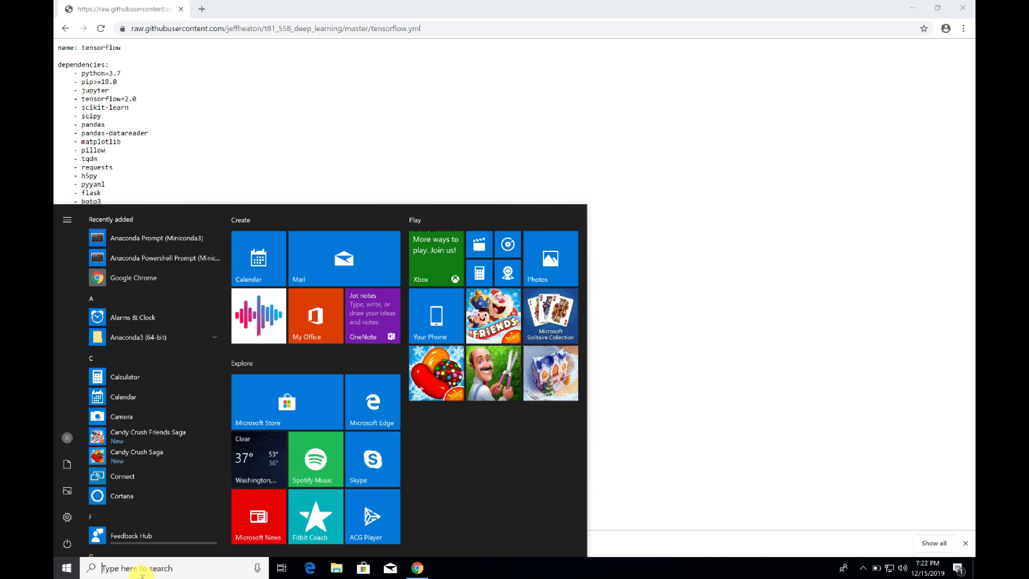
- Search Windows for cmd and open the Command Prompt
{"action": "type", "text": "c"}
{"action": "key", "text": "Return"}
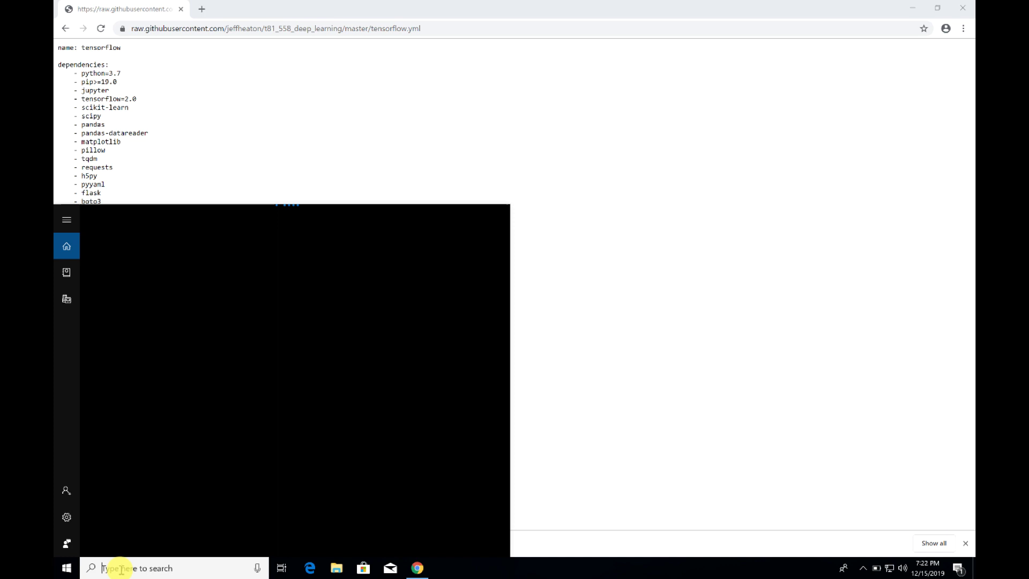
{"action": "type", "text": "cmd"}
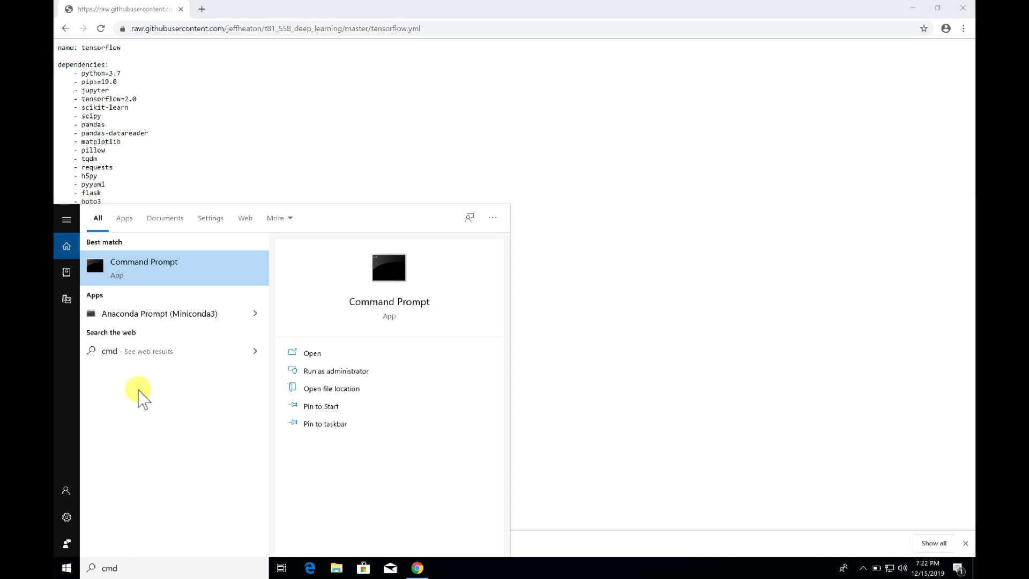
{"action": "left_click", "coordinate": [142, 276]}
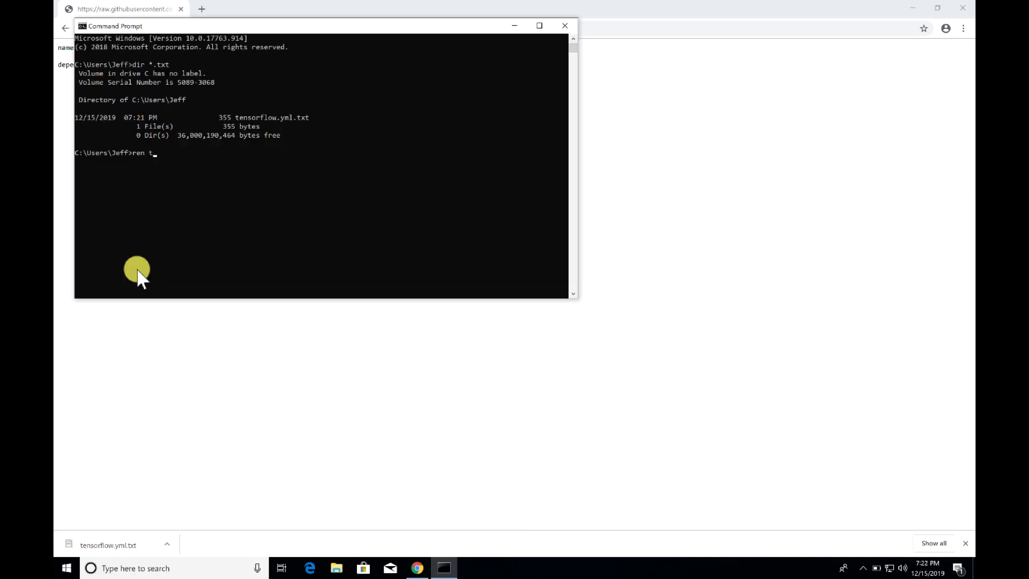
- Rename the downloaded file tensorflow.yml.txt to tensorflow.yml with the ren command
{"action": "type", "text": "ens"}
{"action": "key", "text": "Tab"}
{"action": "type", "text": "t"}
{"action": "key", "text": "Tab"}
{"action": "key", "text": "BackSpace"}
{"action": "key", "text": "BackSpace"}
{"action": "key", "text": "BackSpace"}
{"action": "key", "text": "BackSpace"}
{"action": "key", "text": "BackSpace"}
{"action": "key", "text": "BackSpace"}
{"action": "key", "text": "BackSpace"}
{"action": "key", "text": "BackSpace"}
{"action": "type", "text": "ensorflow.yml"}
{"action": "key", "text": "Return"}
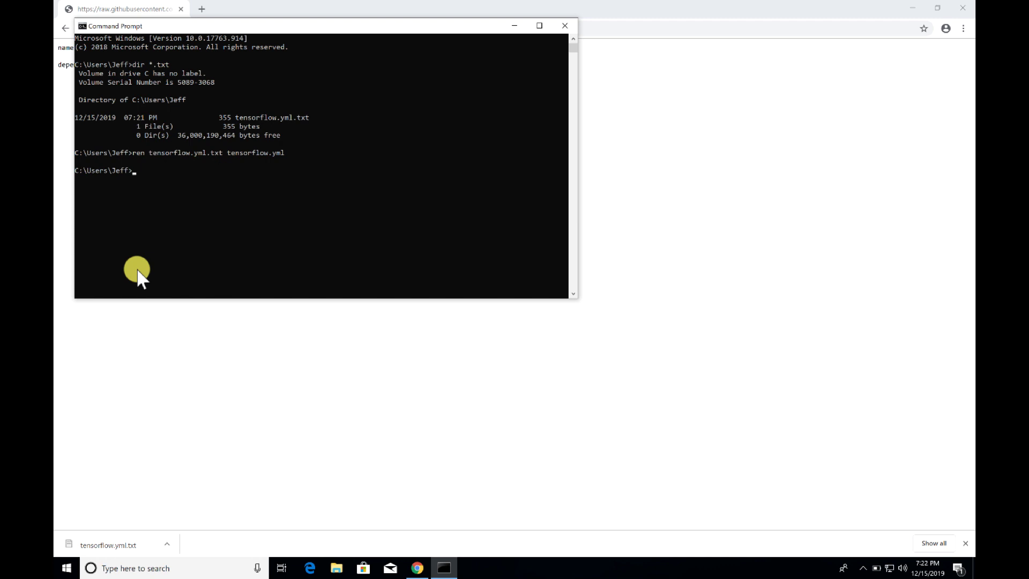
- Install the jupyter package with conda and accept the proposed package changes
{"action": "type", "text": "conda install jupyter"}
{"action": "key", "text": "Return"}
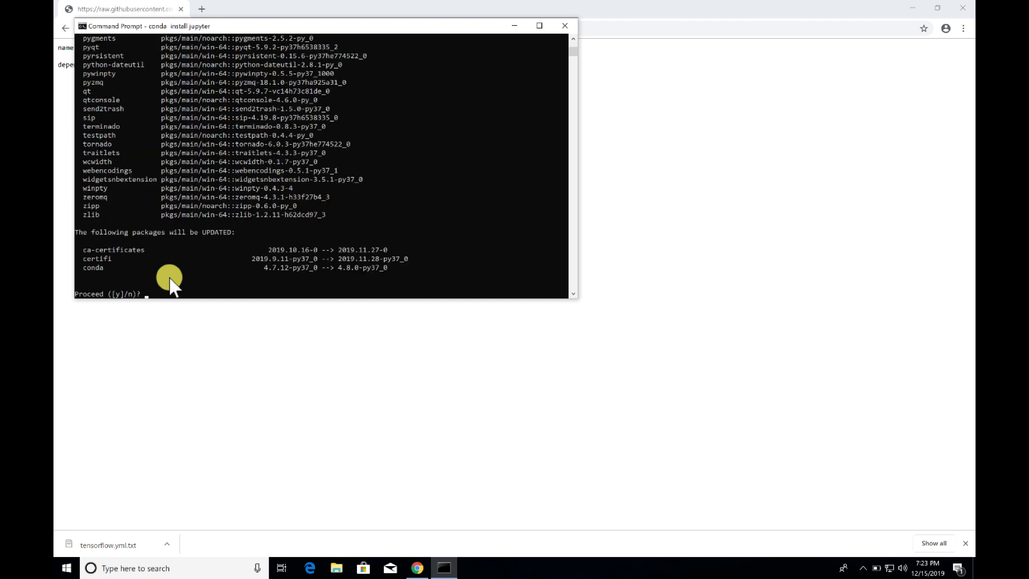
{"action": "key", "text": "Return"}
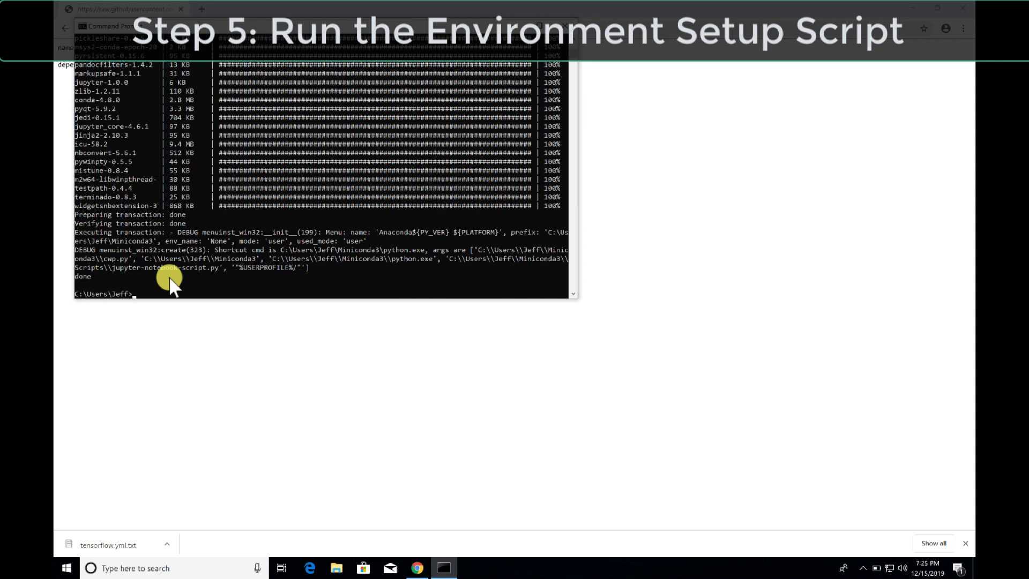
- List the .yml files in the user folder and run conda env create -v -f tensorflow.yml to build the environment
{"action": "type", "text": "dir *.yml"}
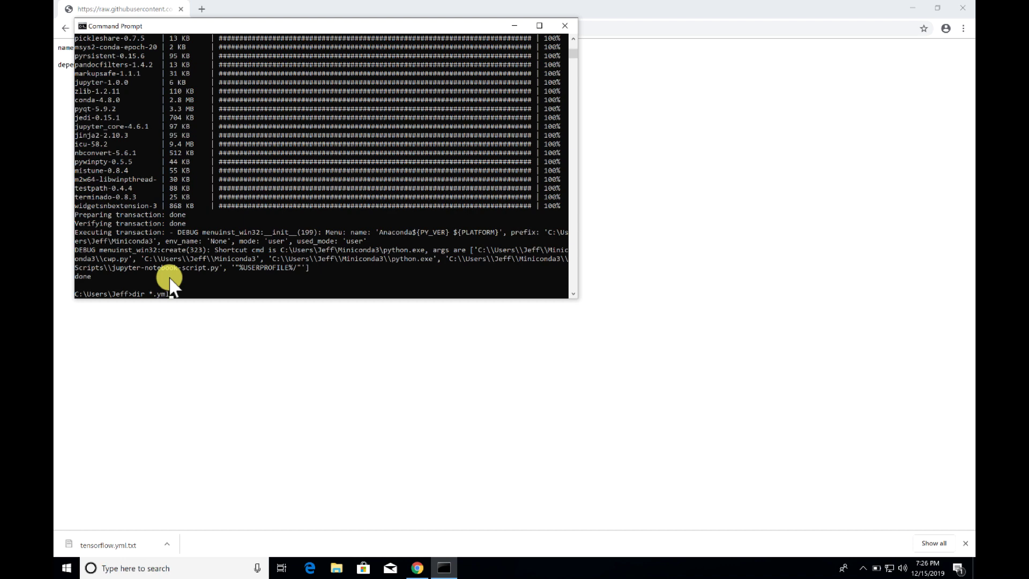
{"action": "key", "text": "Return"}
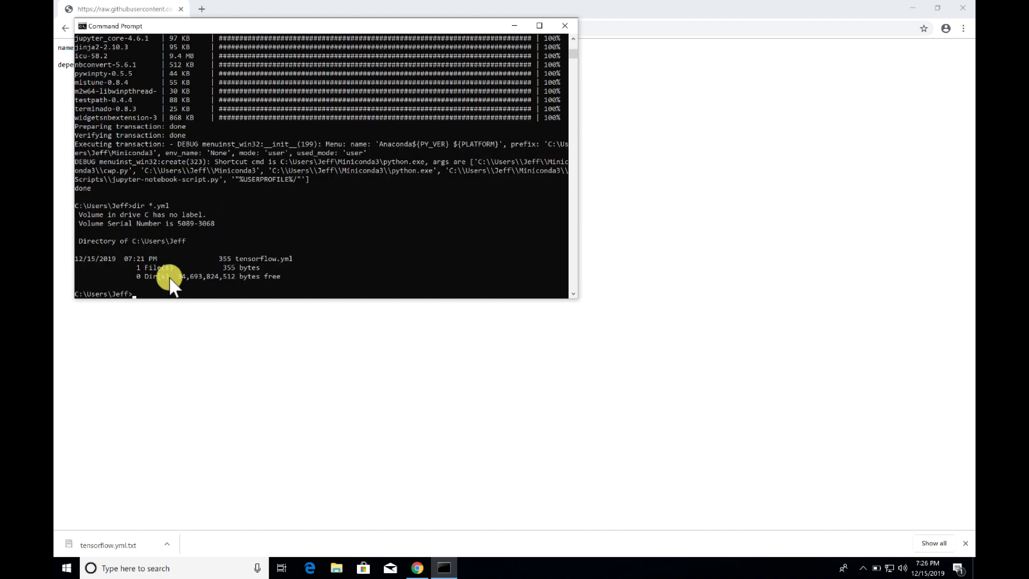
{"action": "type", "text": "conda env create -f tensorflow.yml"}
{"action": "key", "text": "BackSpace"}
{"action": "key", "text": "BackSpace"}
{"action": "key", "text": "BackSpace"}
{"action": "key", "text": "BackSpace"}
{"action": "key", "text": "BackSpace"}
{"action": "key", "text": "BackSpace"}
{"action": "key", "text": "BackSpace"}
{"action": "key", "text": "BackSpace"}
{"action": "key", "text": "BackSpace"}
{"action": "key", "text": "BackSpace"}
{"action": "key", "text": "BackSpace"}
{"action": "key", "text": "BackSpace"}
{"action": "key", "text": "BackSpace"}
{"action": "key", "text": "BackSpace"}
{"action": "key", "text": "BackSpace"}
{"action": "key", "text": "BackSpace"}
{"action": "type", "text": "-v -f tensorflow.yml"}
{"action": "key", "text": "Return"}
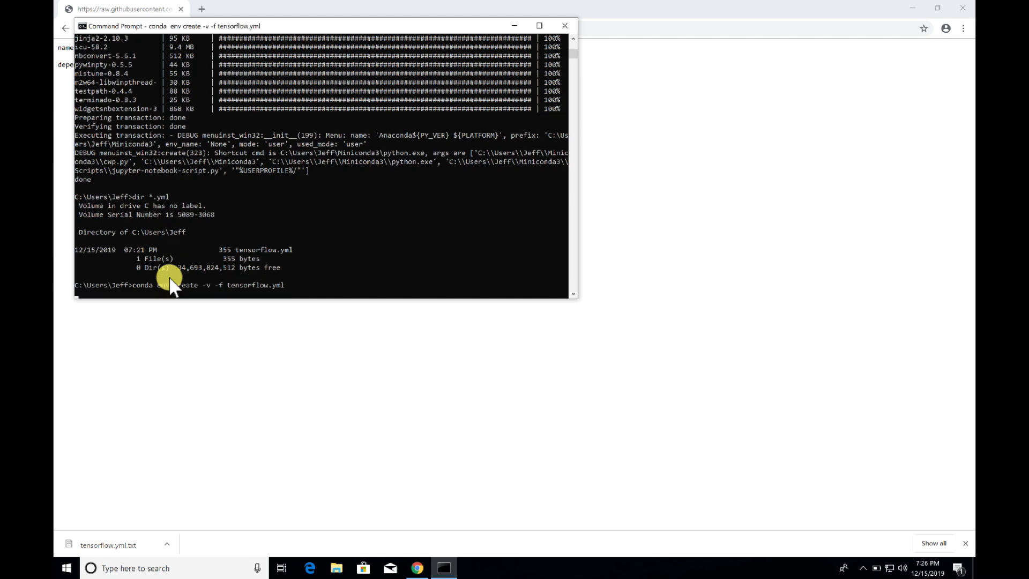
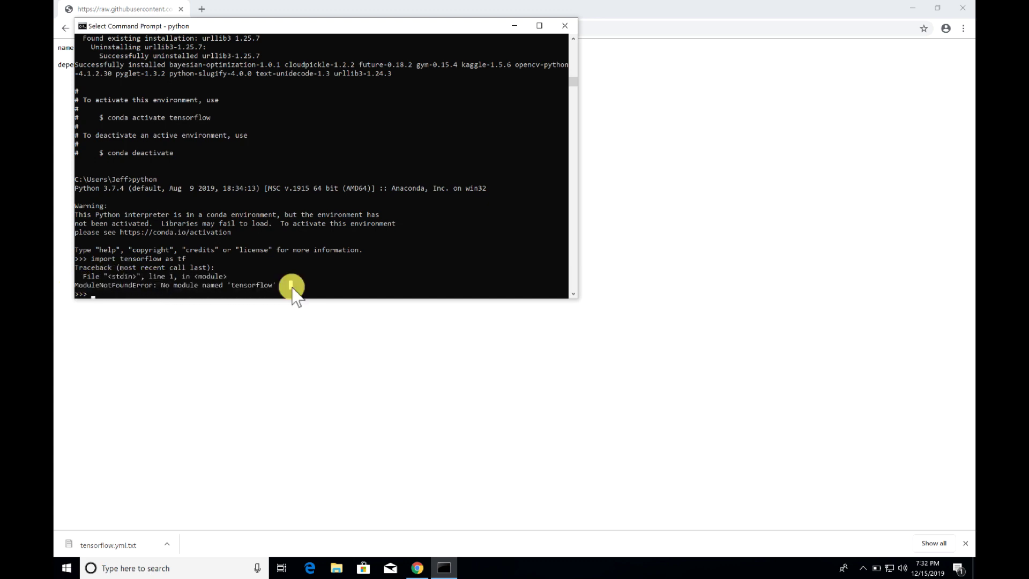
- Quit the Python interpreter and activate the tensorflow conda environment
{"action": "key", "text": "Escape"}
{"action": "type", "text": "quit()"}
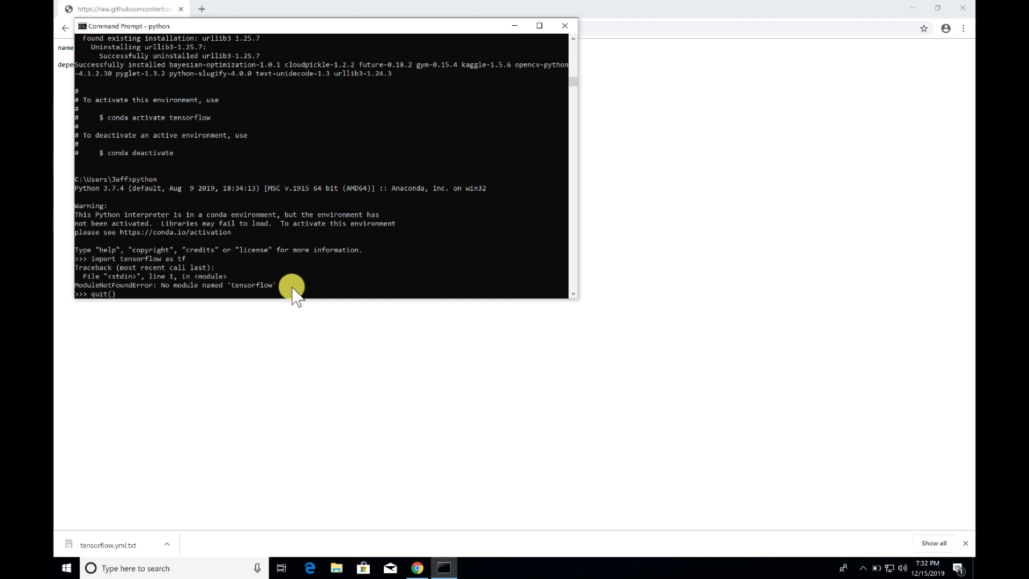
{"action": "key", "text": "Return"}
{"action": "type", "text": "conda "}
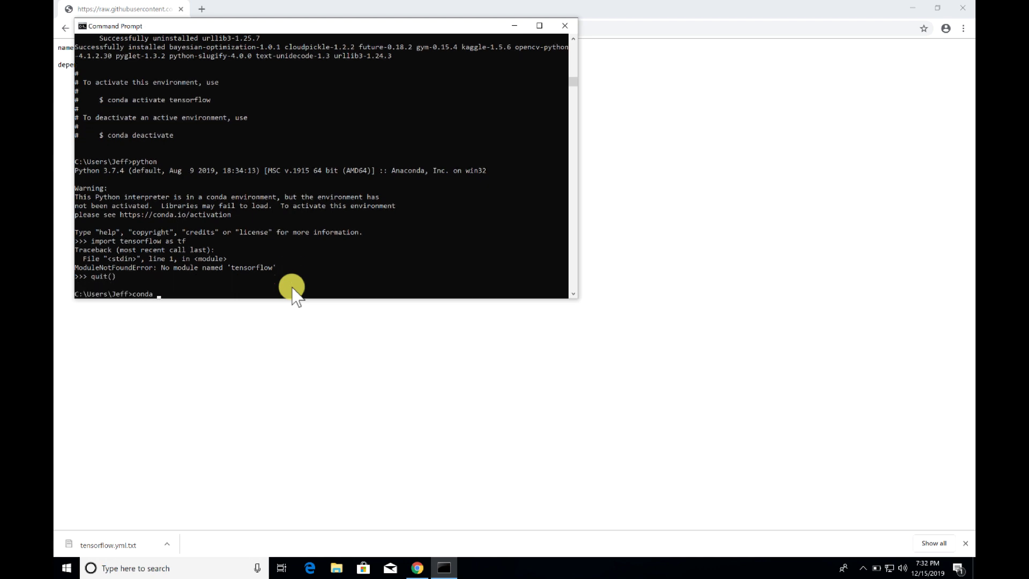
{"action": "type", "text": "activate tensorflow"}
{"action": "key", "text": "Return"}
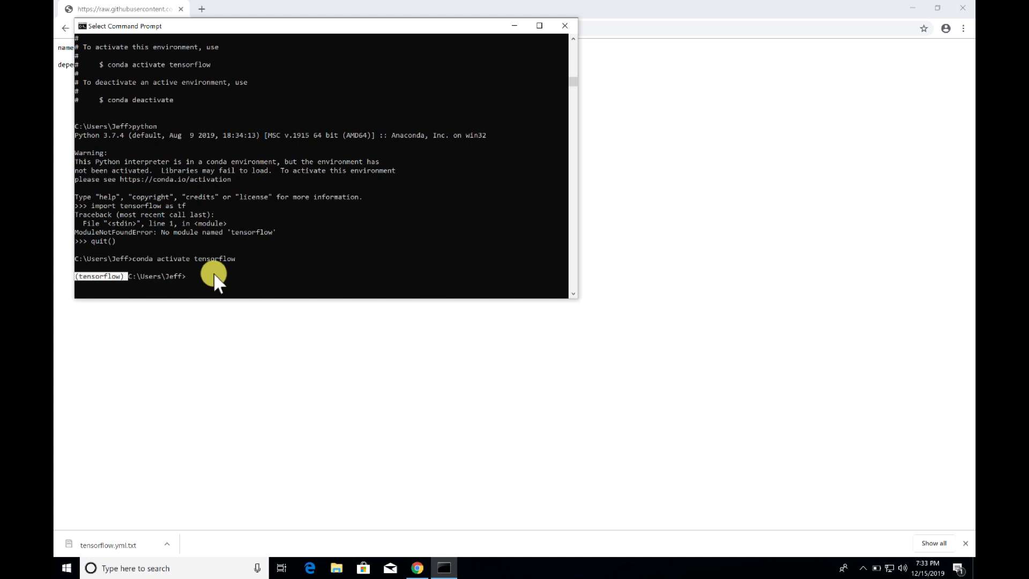
{"action": "left_click", "coordinate": [137, 266]}
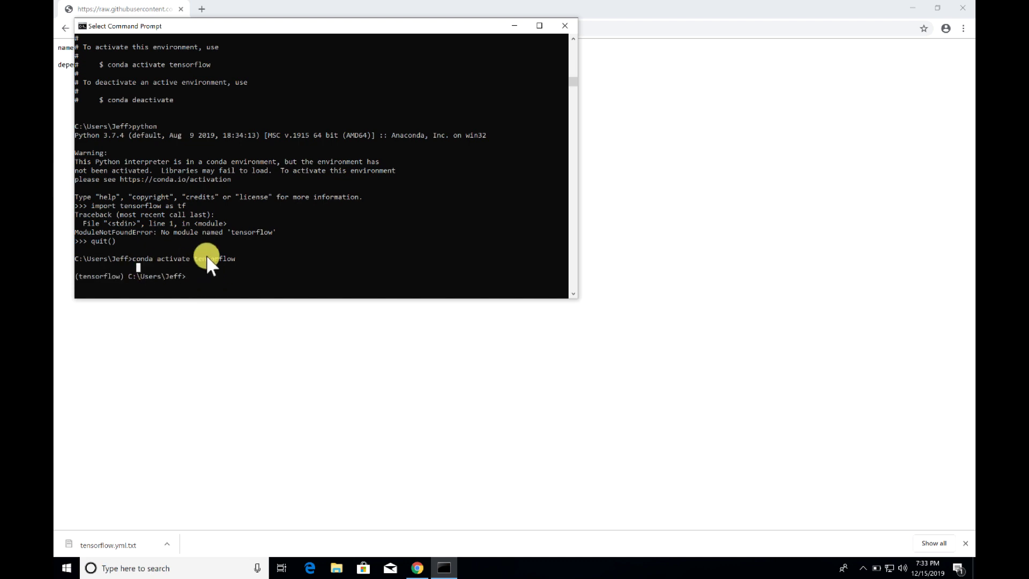
- Start Python in the tensorflow environment, import tensorflow as tf and print tf.__version__, ending with quit()
{"action": "type", "text": "python"}
{"action": "key", "text": "Return"}
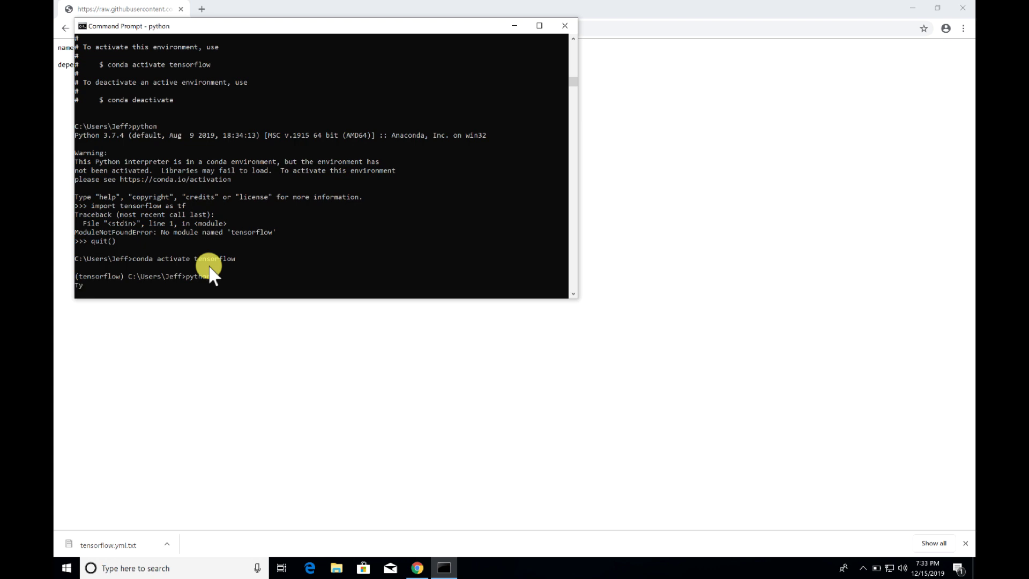
{"action": "type", "text": "i"}
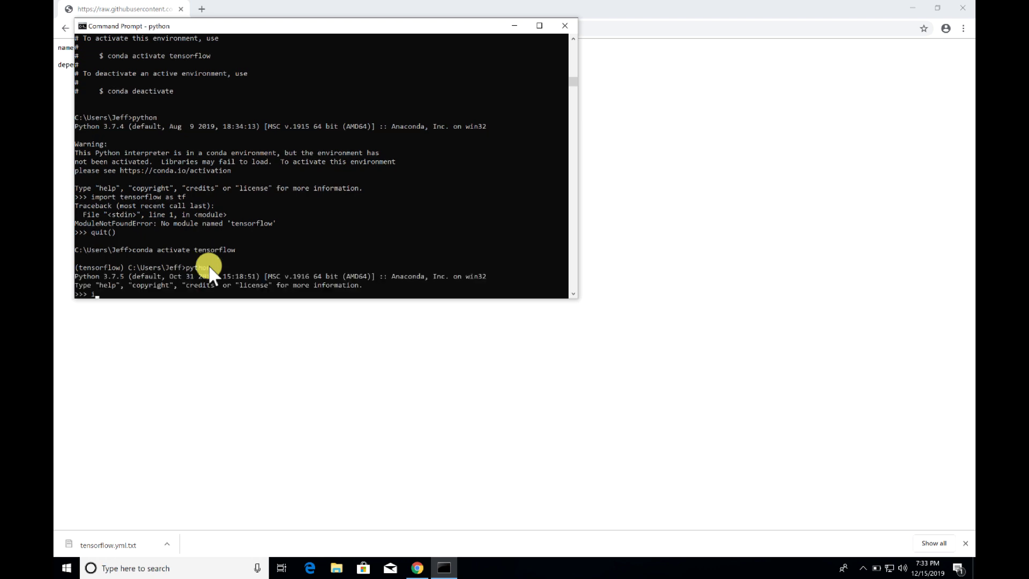
{"action": "type", "text": "mport tensorflow as tf"}
{"action": "key", "text": "Return"}
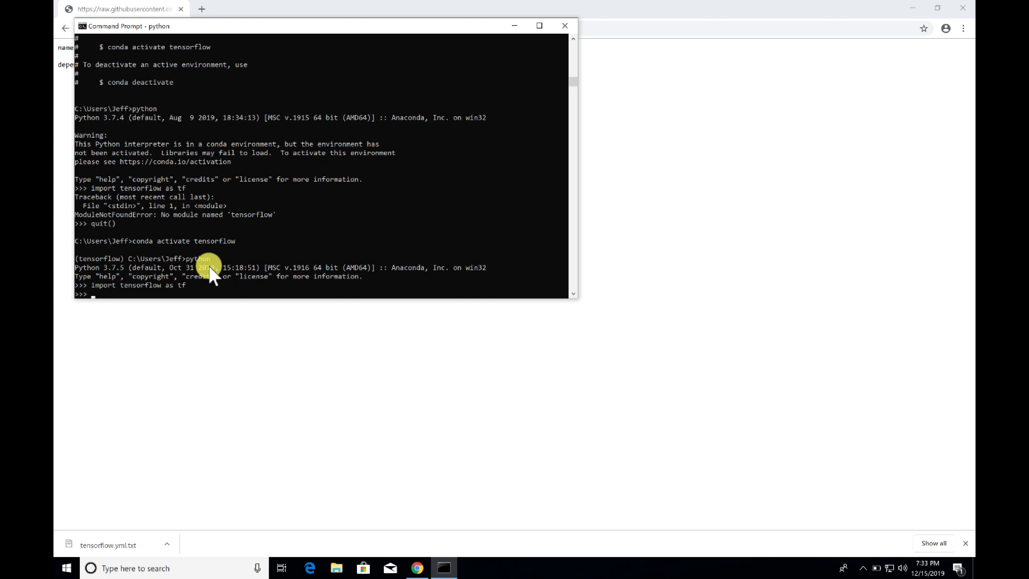
{"action": "type", "text": "print(tf.__version__)"}
{"action": "key", "text": "Return"}
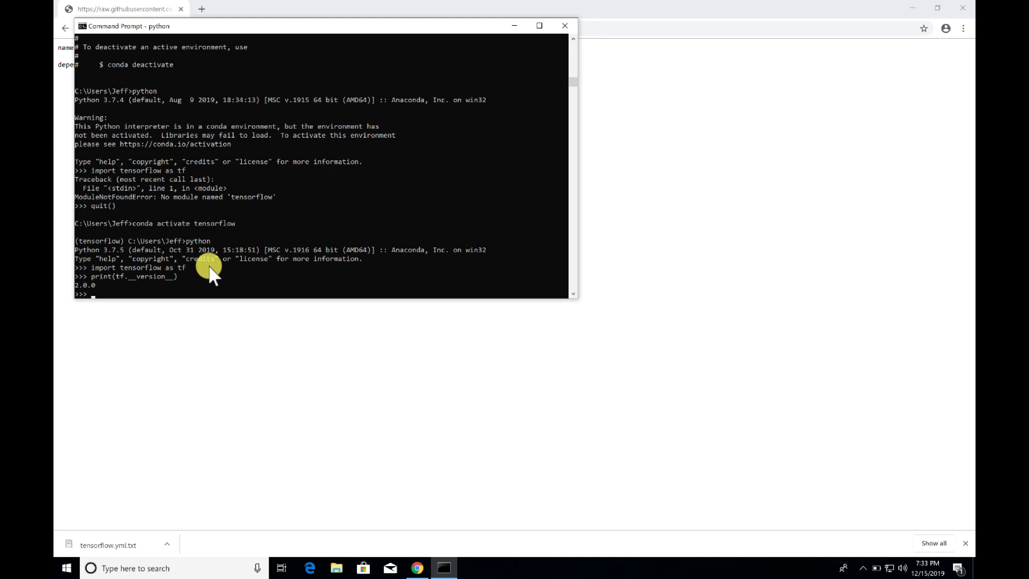
{"action": "type", "text": "quit()"}
{"action": "key", "text": "Return"}
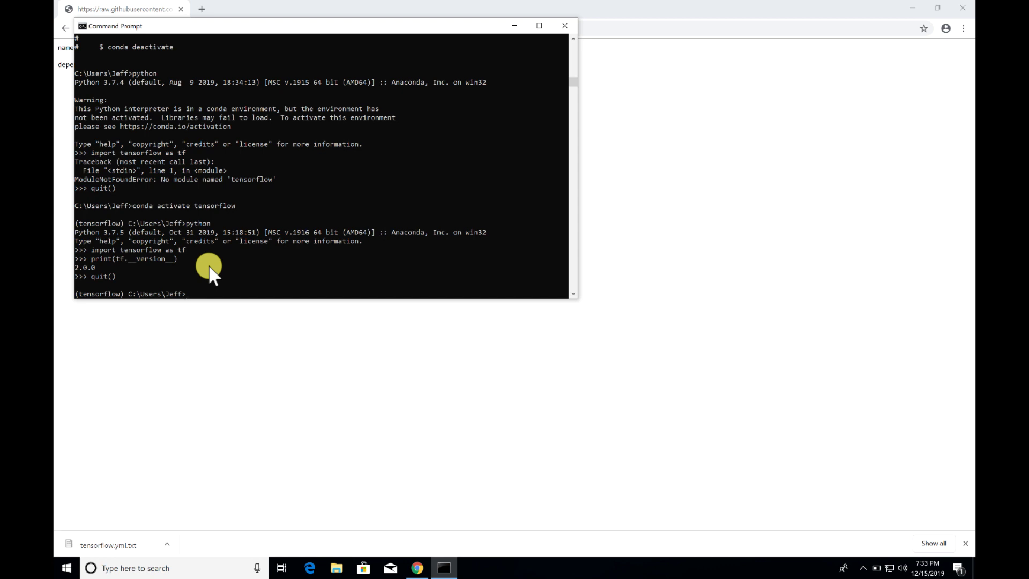
- Install a user ipykernel kernel named tensorflow with the display name "Python 3.7 (tensorflow)"
{"action": "type", "text": "python -m ipykernel install --user --name t"}
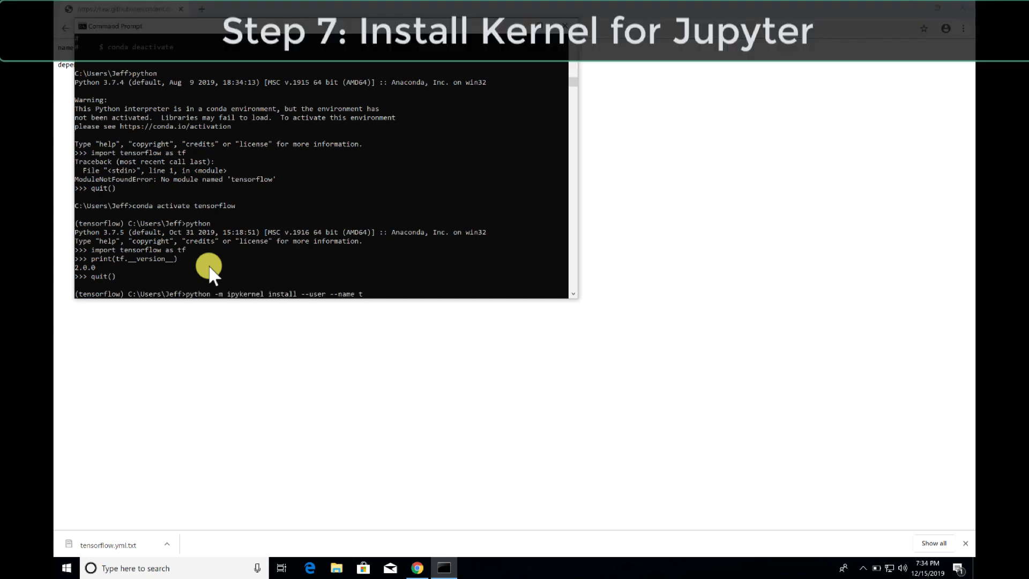
{"action": "type", "text": "ensorflow --display-name \"Python 3.7 (tensorflow)\""}
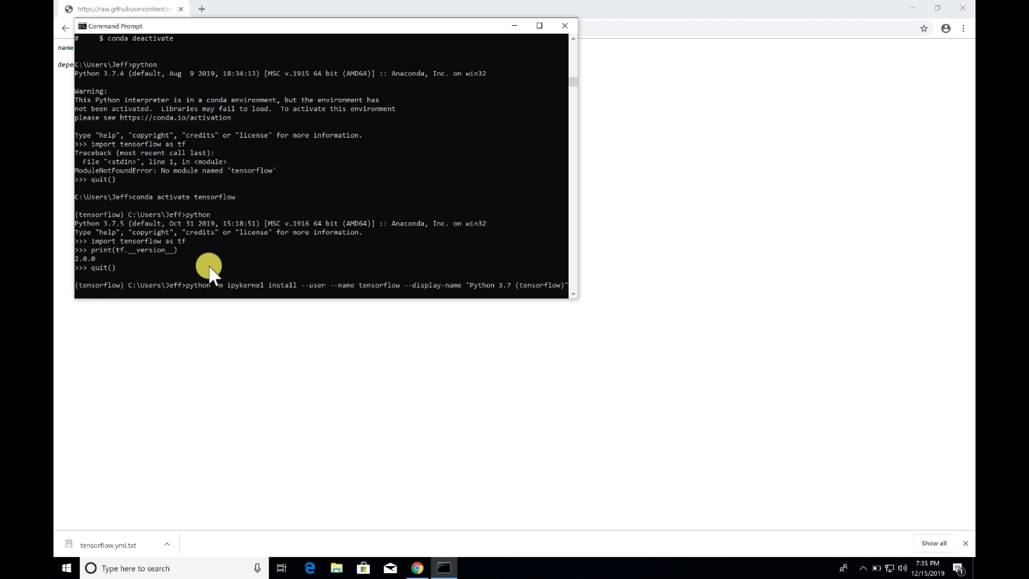
{"action": "key", "text": "Return"}
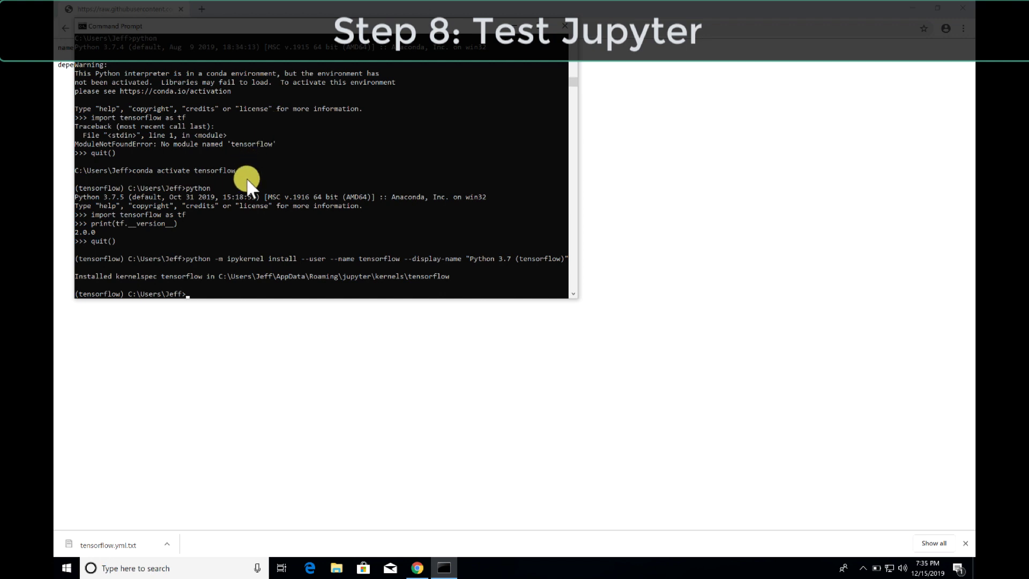
- Launch Jupyter Notebook from the tensorflow environment and open it in Google Chrome
{"action": "left_click", "coordinate": [123, 293]}
{"action": "left_click_drag", "start_coordinate": [123, 293], "coordinate": [78, 294]}
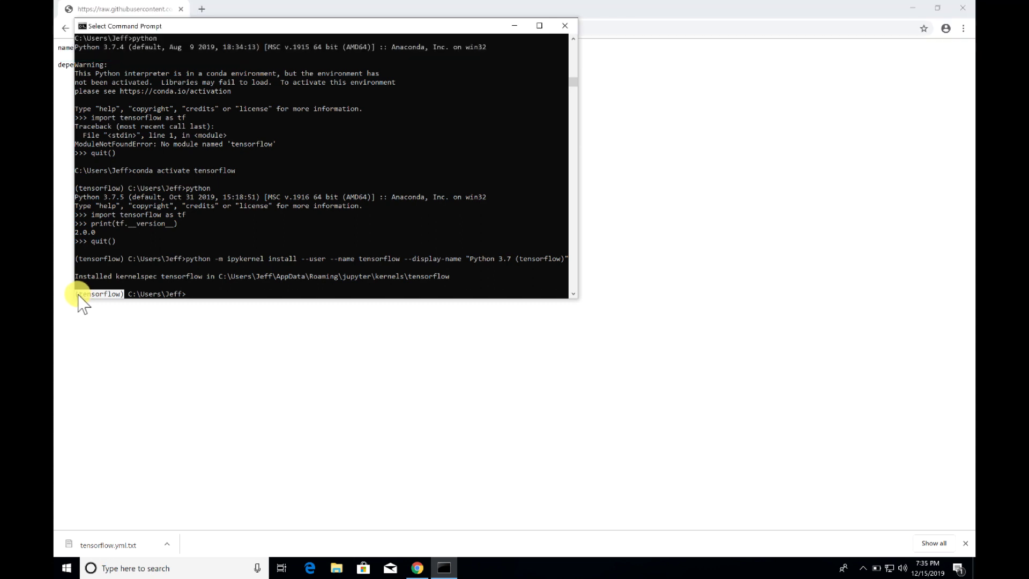
{"action": "left_click", "coordinate": [109, 276]}
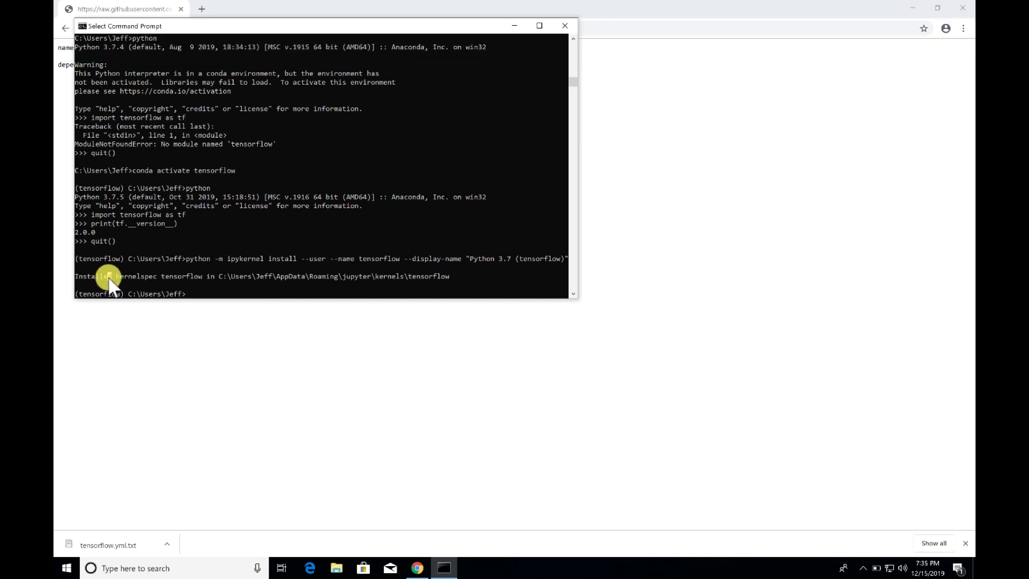
{"action": "left_click", "coordinate": [204, 293]}
{"action": "type", "text": "jupyter notebook"}
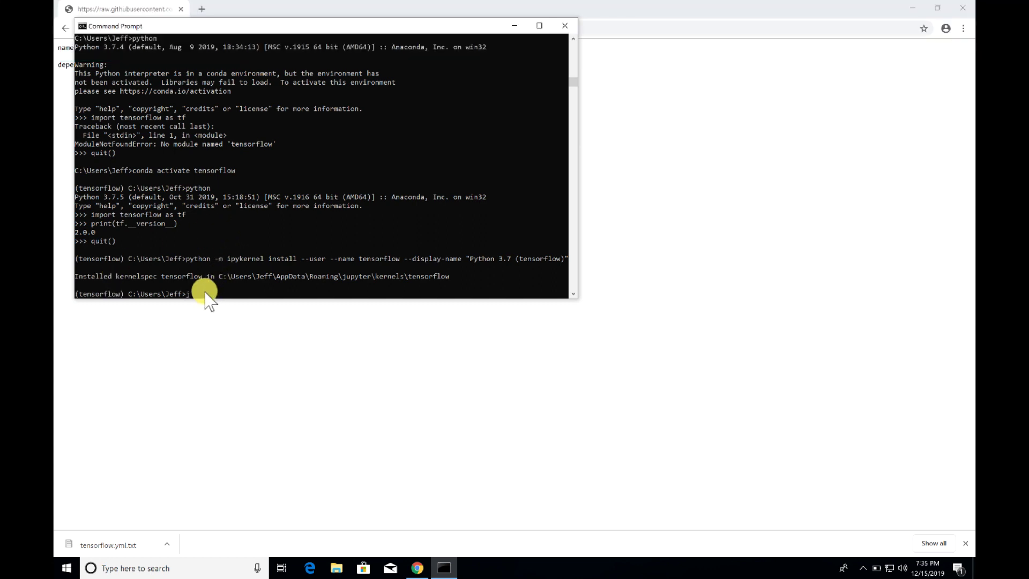
{"action": "key", "text": "Return"}
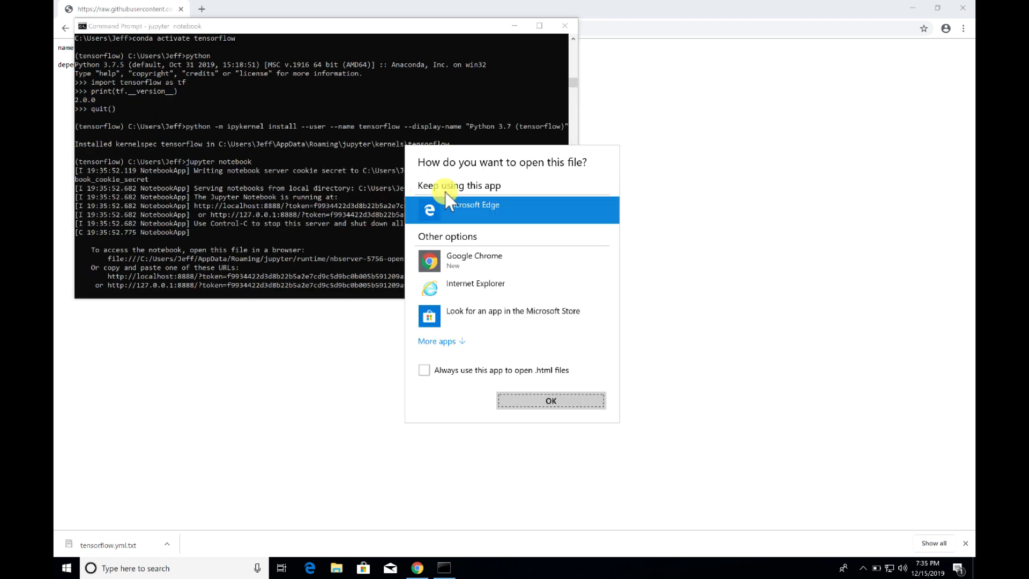
{"action": "left_click", "coordinate": [474, 266]}
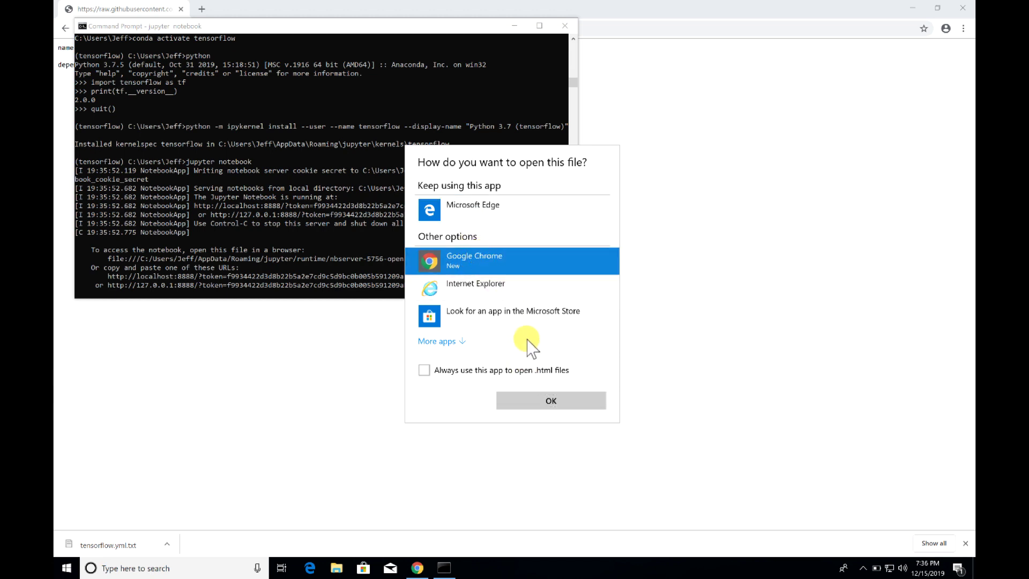
{"action": "left_click", "coordinate": [548, 402]}
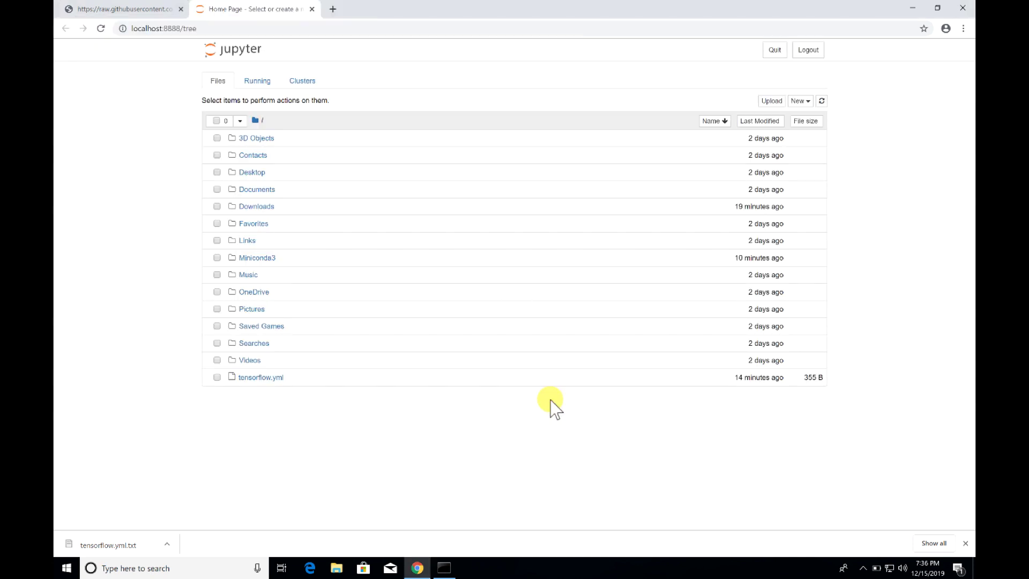
- Create a new notebook that uses the Python 3.7 (tensorflow) kernel
{"action": "left_click", "coordinate": [800, 102]}
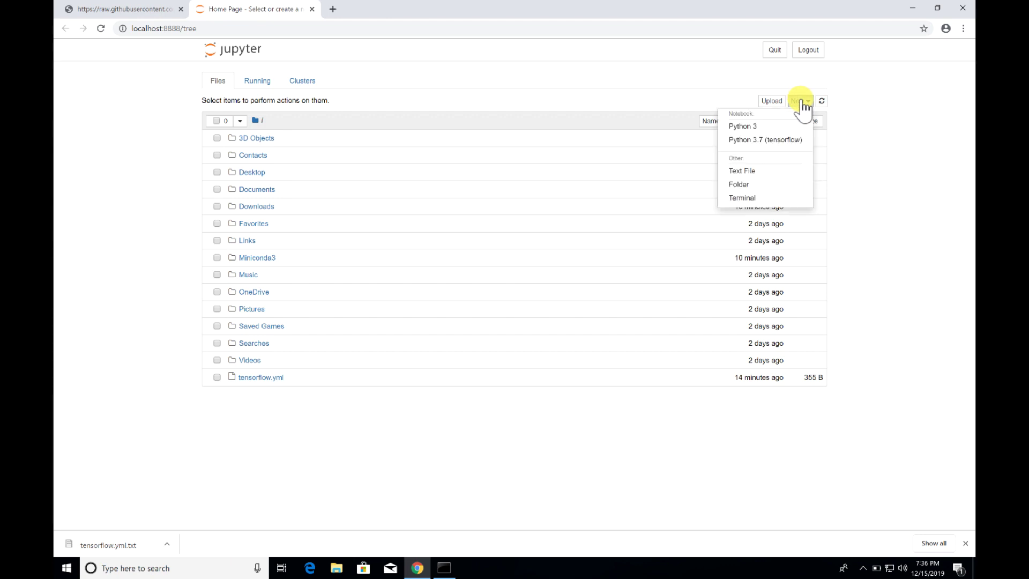
{"action": "left_click", "coordinate": [768, 139]}
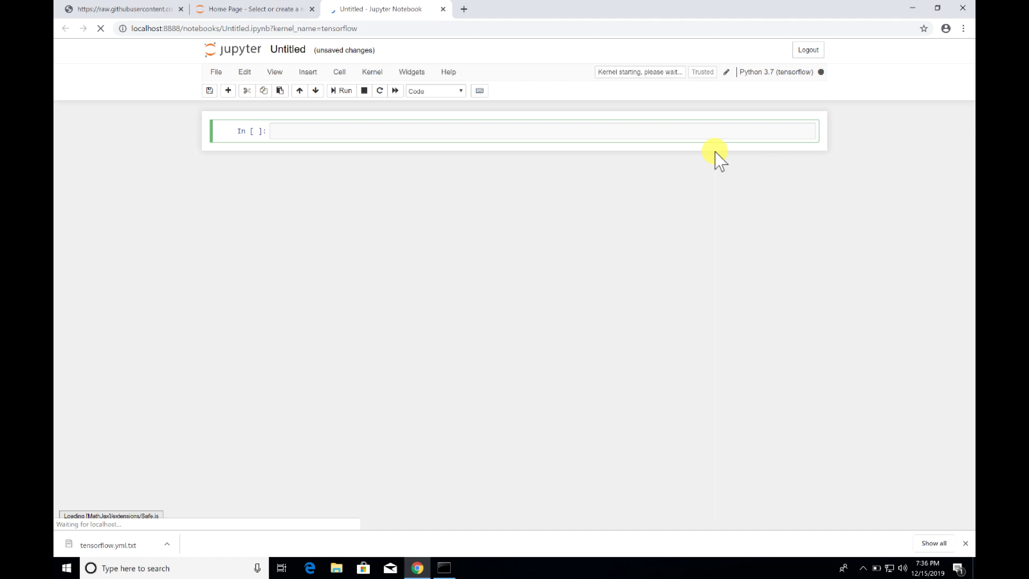
- Write and run a first notebook cell that imports tensorflow as tf and prints tf.__version__
{"action": "type", "text": "im"}
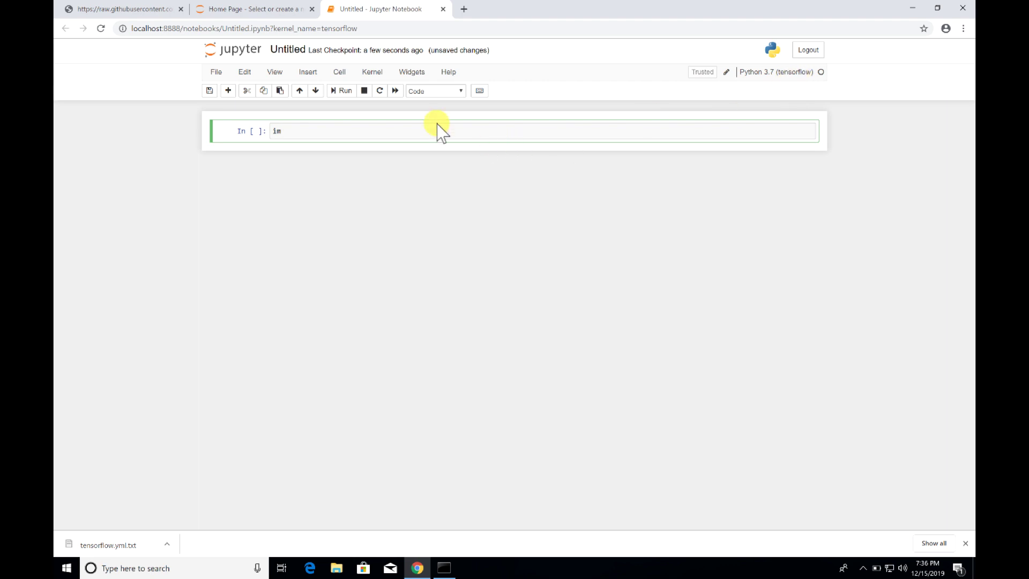
{"action": "left_click", "coordinate": [372, 72]}
{"action": "mouse_move", "coordinate": [394, 181]}
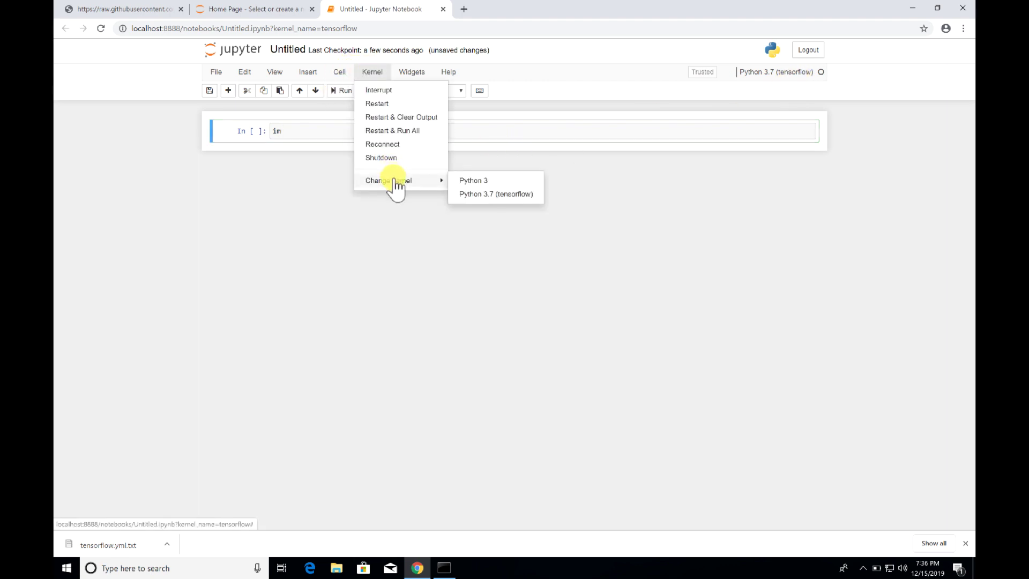
{"action": "left_click", "coordinate": [345, 252]}
{"action": "left_click", "coordinate": [301, 135]}
{"action": "type", "text": "p"}
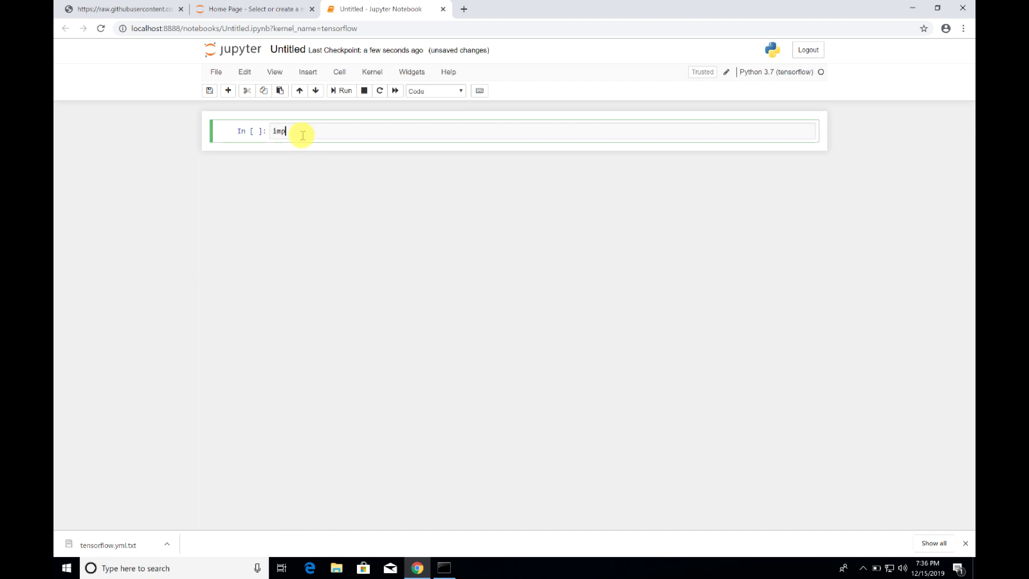
{"action": "type", "text": "ort tensorflow as tf"}
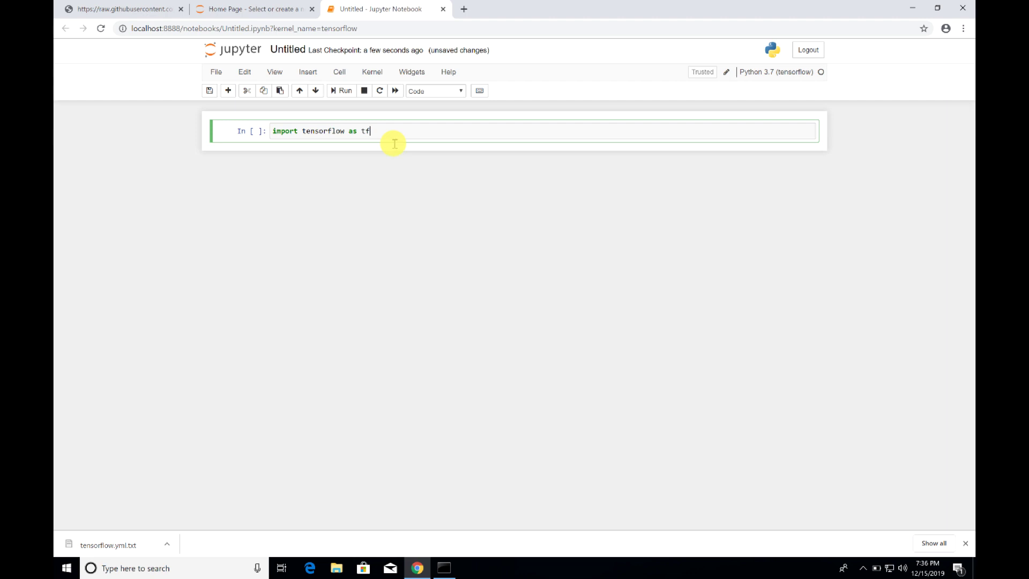
{"action": "key", "text": "Return"}
{"action": "type", "text": "print"}
{"action": "type", "text": "(tf.__ver"}
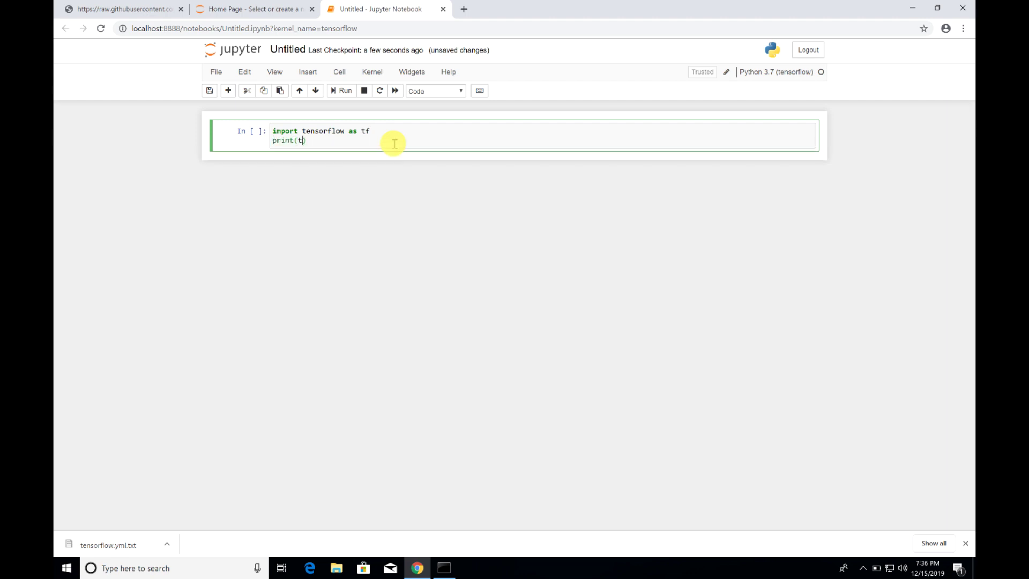
{"action": "type", "text": "sion__"}
{"action": "left_click", "coordinate": [346, 89]}
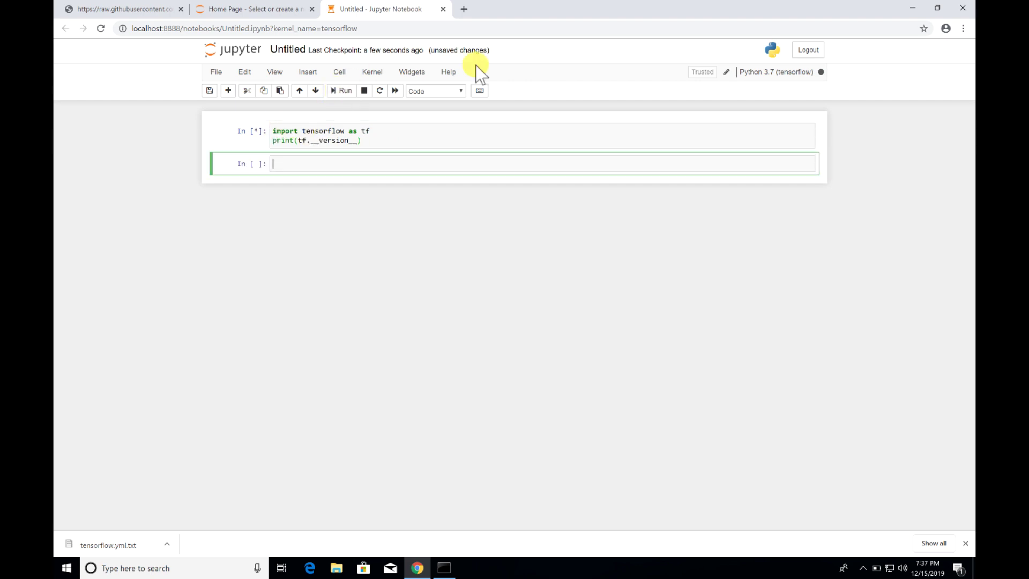
- Close the browser, leaving the notebook without saving, and close the Command Prompt window running the Jupyter server
{"action": "left_click", "coordinate": [964, 8]}
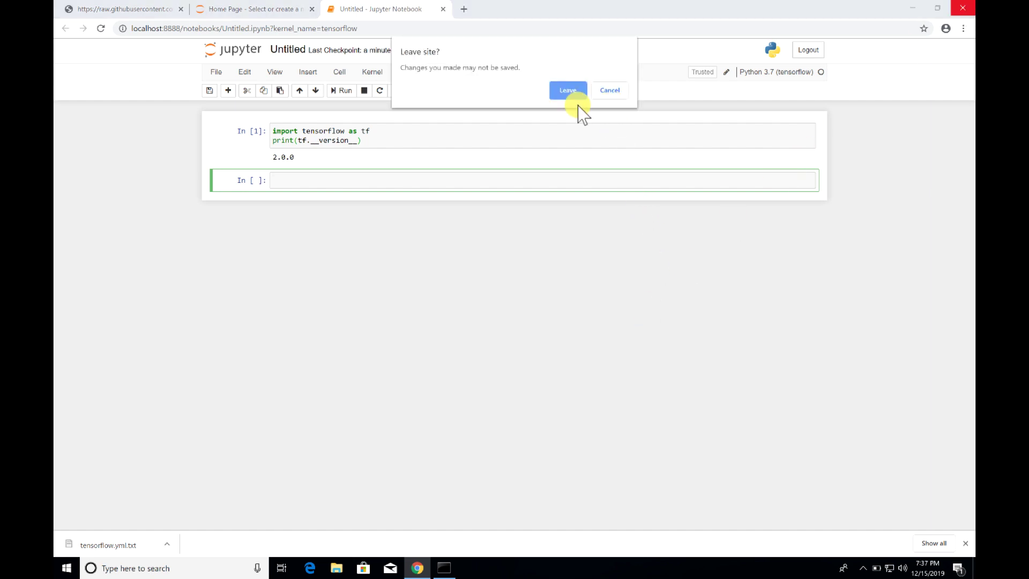
{"action": "left_click", "coordinate": [567, 90]}
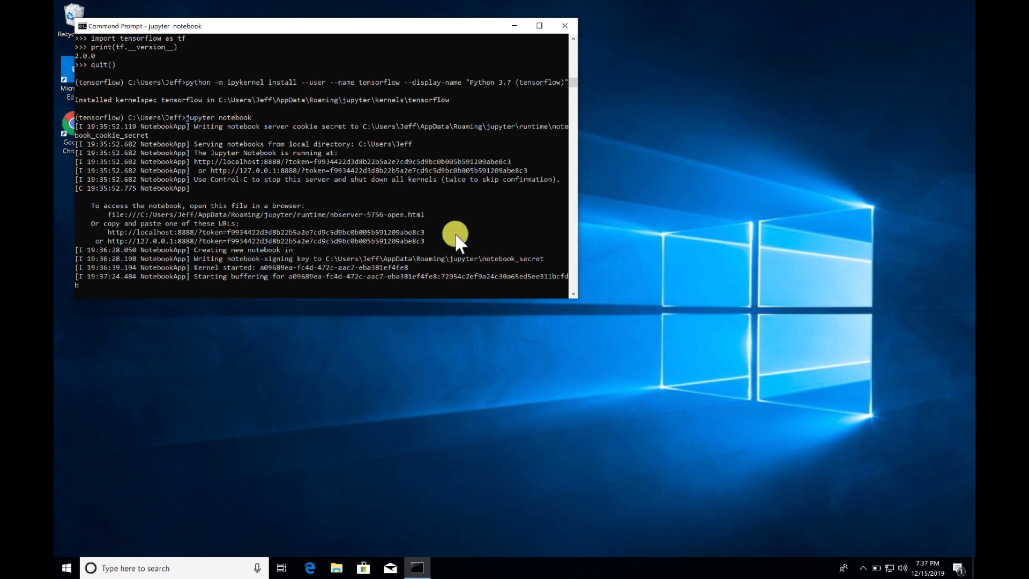
{"action": "left_click", "coordinate": [454, 234]}
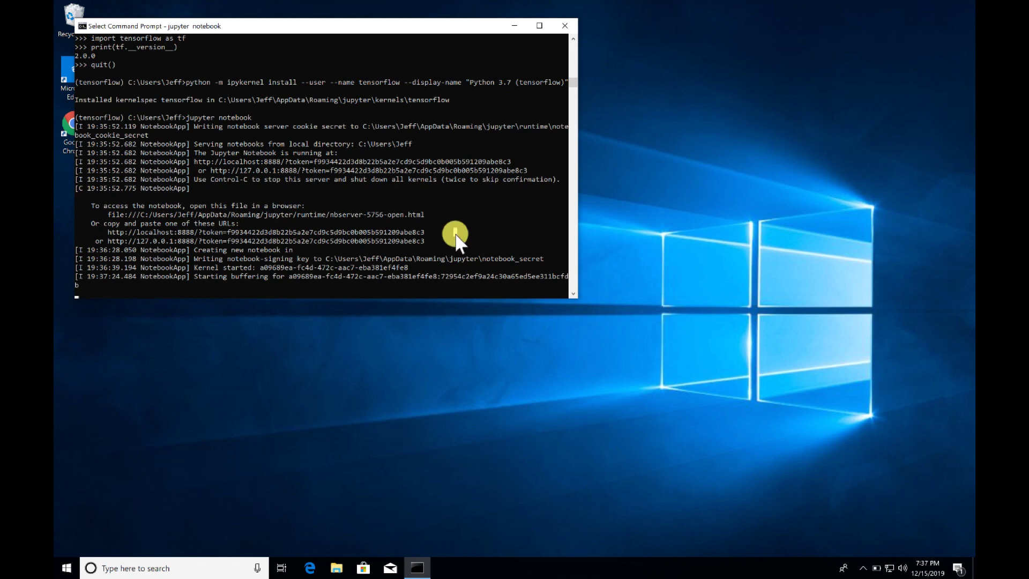
{"action": "left_click", "coordinate": [564, 26]}
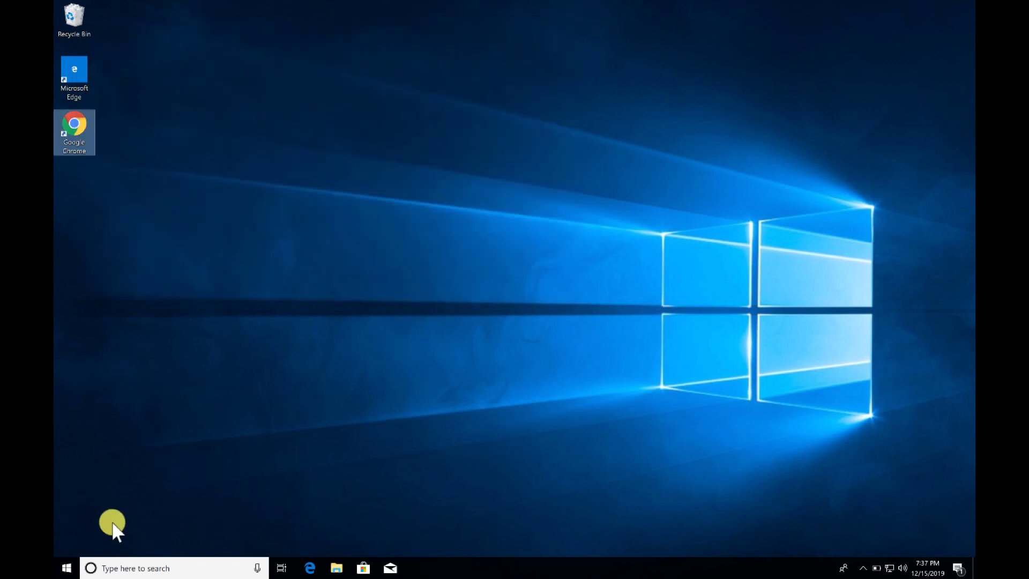
- Open a new Command Prompt and launch jupyter notebook without activating the tensorflow environment
{"action": "left_click", "coordinate": [141, 569]}
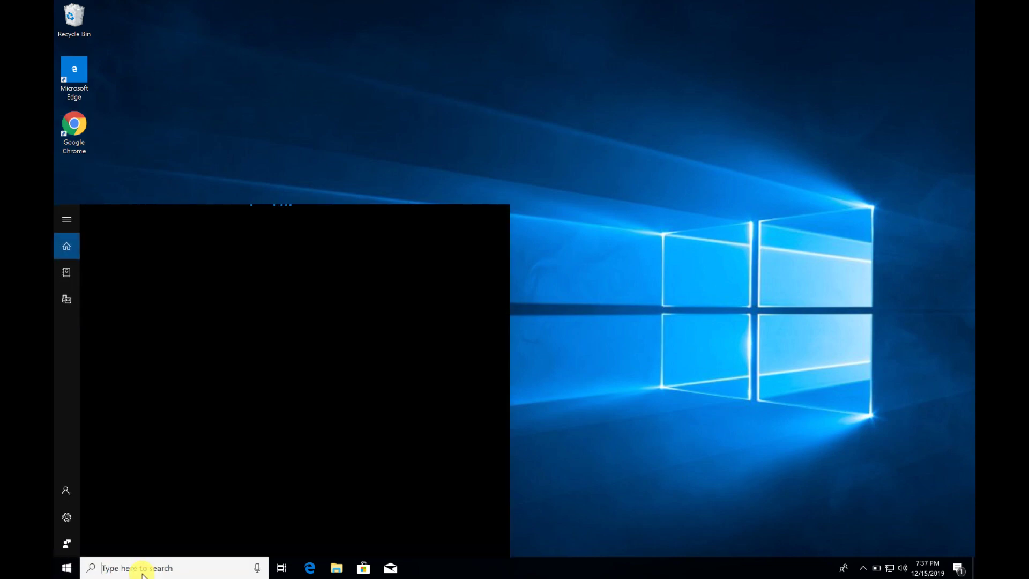
{"action": "type", "text": "cmd"}
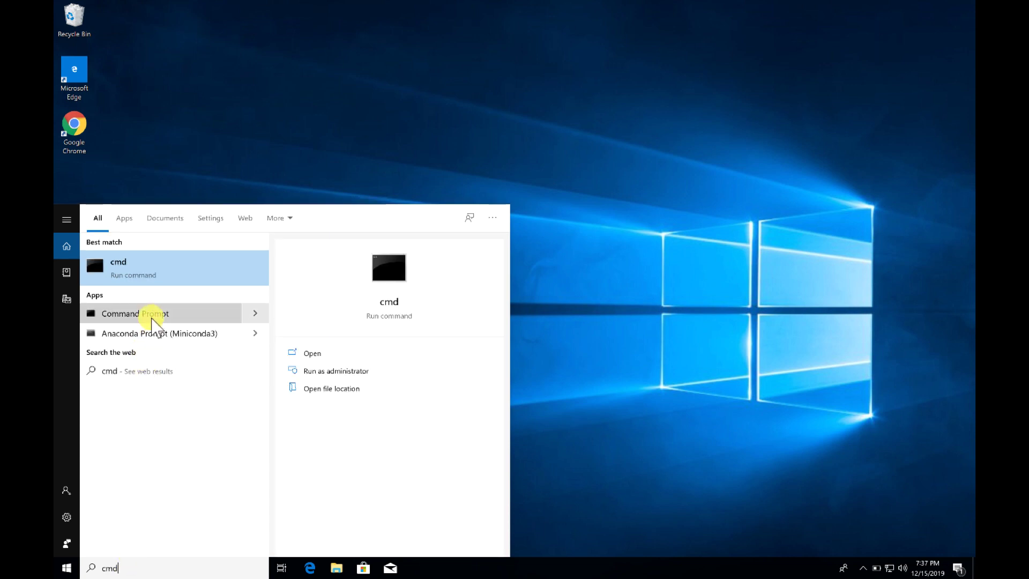
{"action": "left_click", "coordinate": [153, 315]}
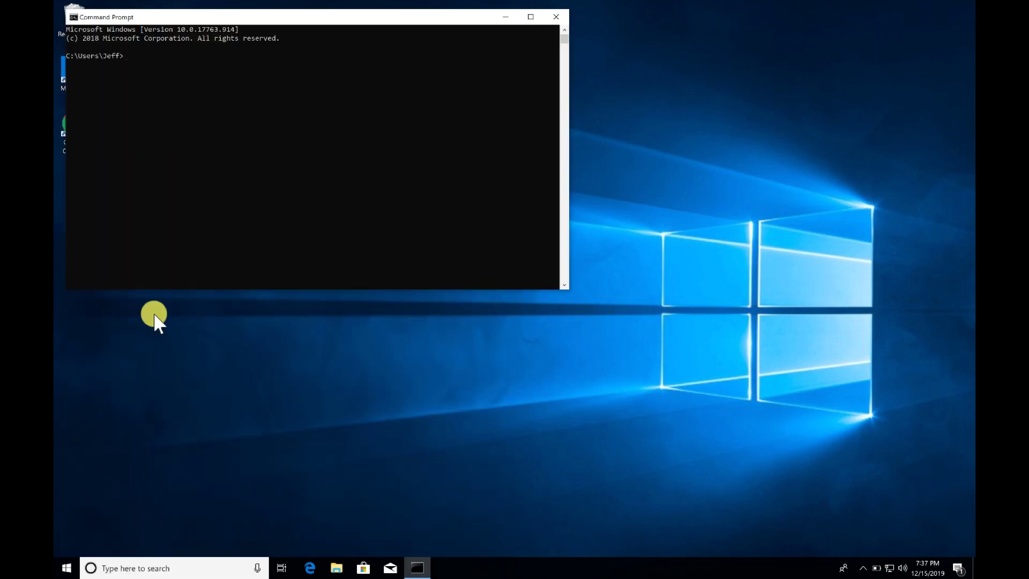
{"action": "type", "text": "jupyt"}
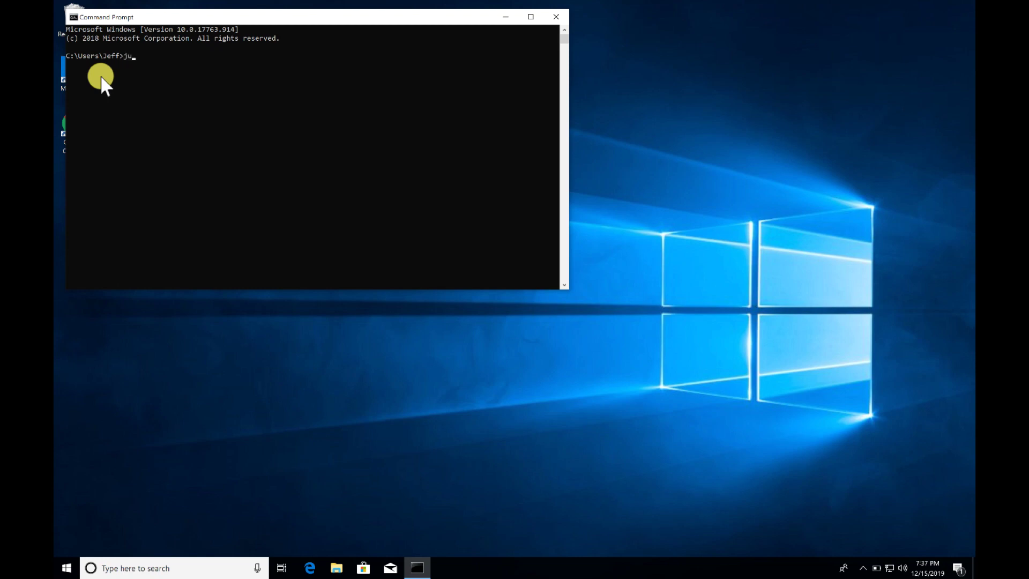
{"action": "type", "text": "er notebook"}
{"action": "key", "text": "Return"}
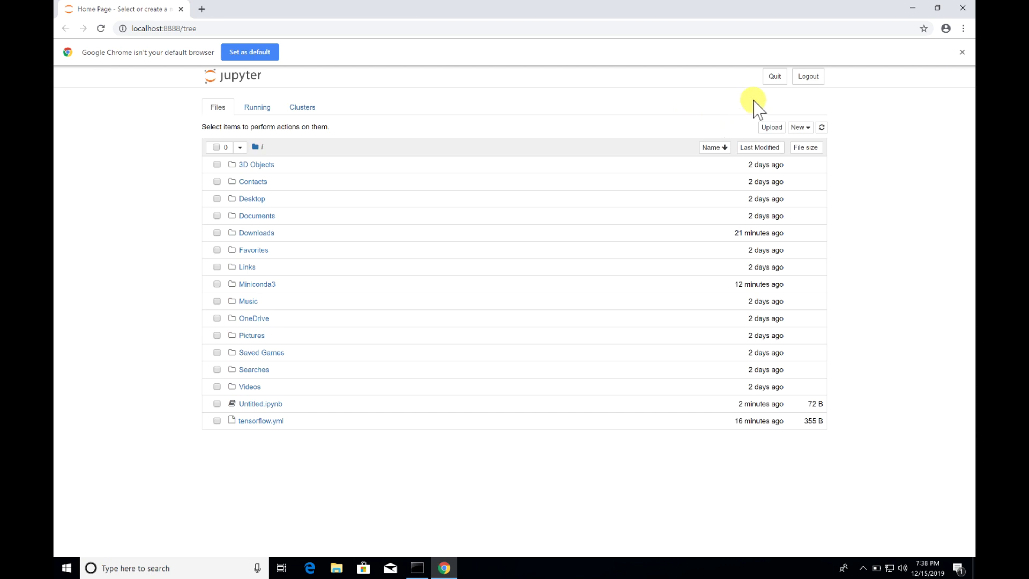
- Open Untitled.ipynb and run a cell containing import tensorflow as tf and print(tf.__verson__)
{"action": "left_click", "coordinate": [268, 404]}
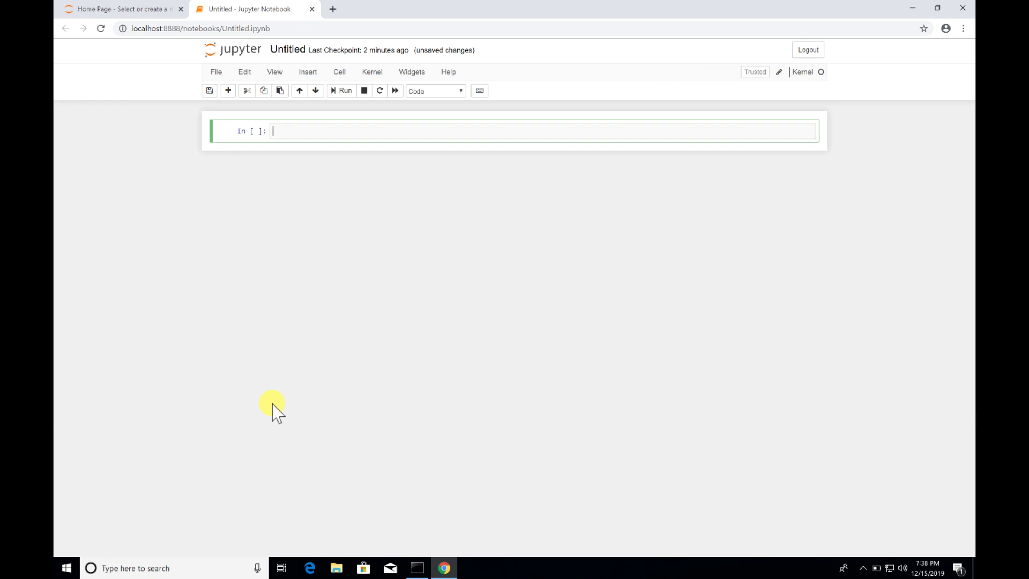
{"action": "type", "text": "import tensorflow as tf"}
{"action": "key", "text": "Return"}
{"action": "type", "text": "print"}
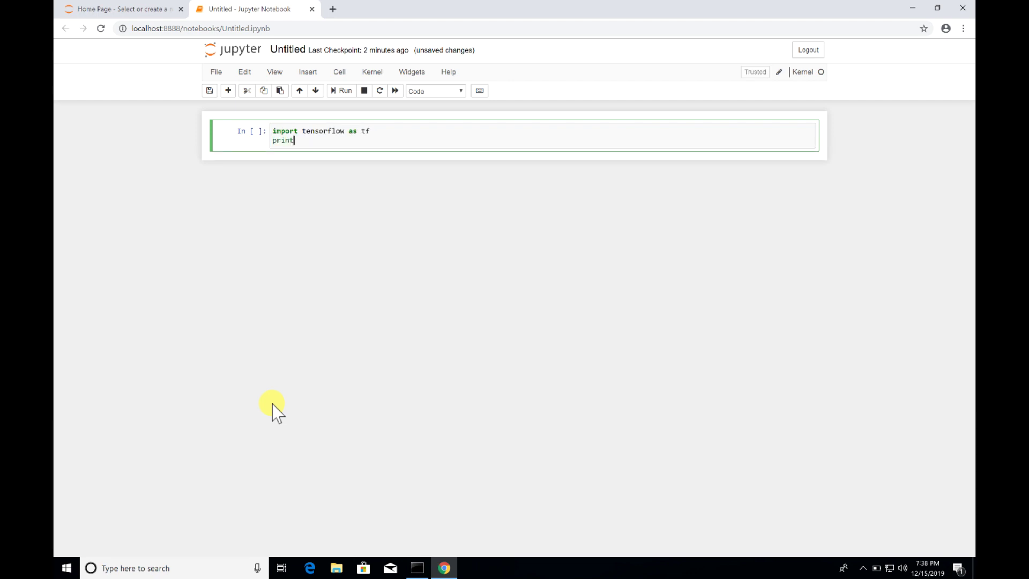
{"action": "type", "text": "(tf.__verson__"}
{"action": "left_click", "coordinate": [344, 96]}
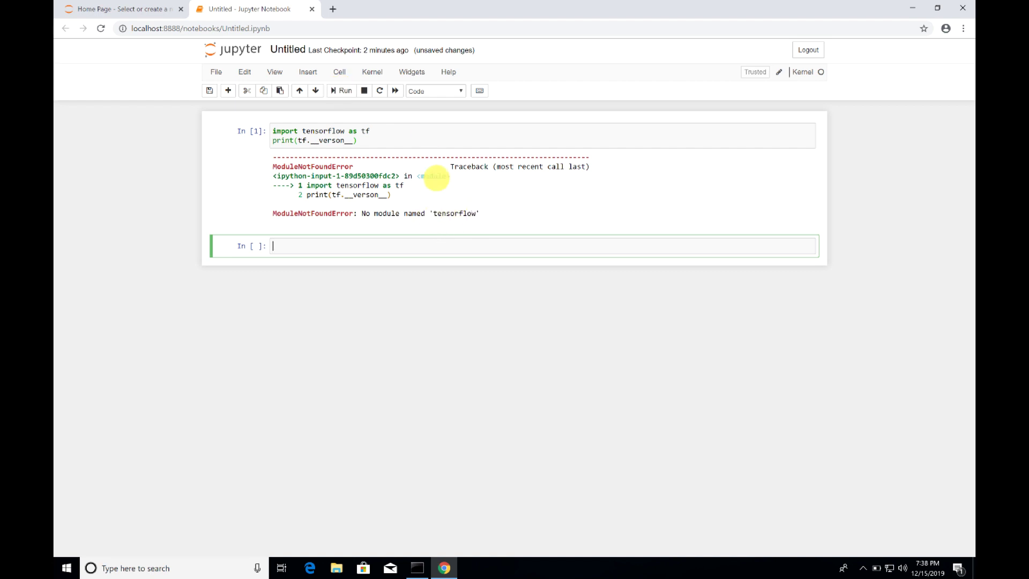
- Change the notebook's kernel to Python 3.7 (tensorflow), rerun the import cell and highlight the ImportError line in its output
{"action": "left_click", "coordinate": [373, 73]}
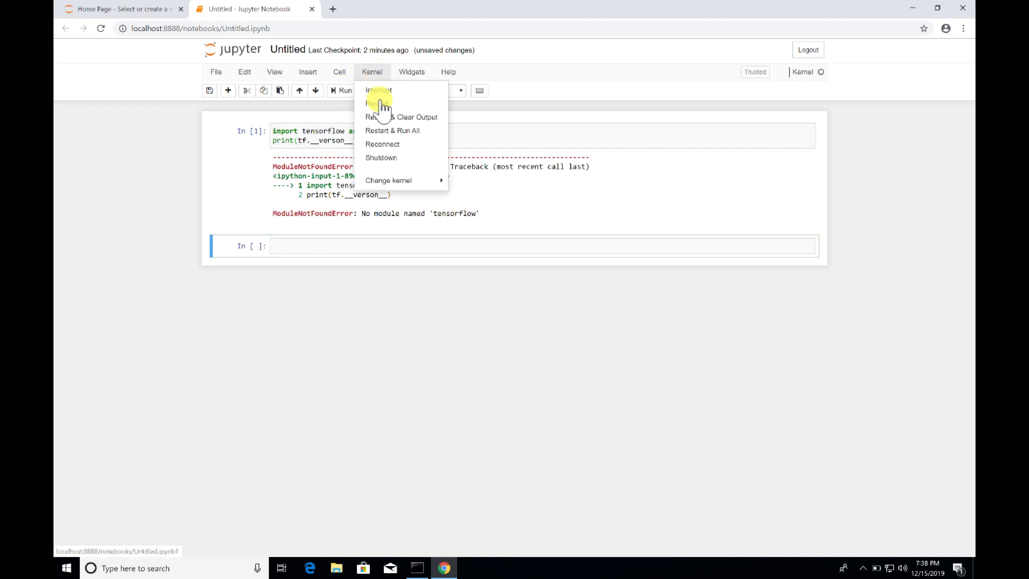
{"action": "mouse_move", "coordinate": [394, 181]}
{"action": "left_click", "coordinate": [500, 196]}
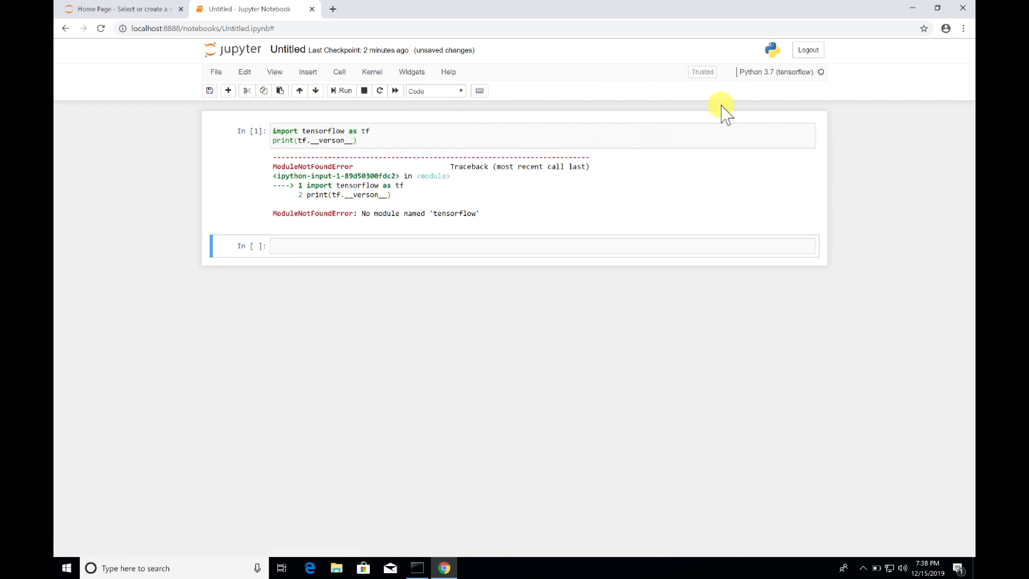
{"action": "left_click", "coordinate": [409, 141]}
{"action": "left_click", "coordinate": [341, 91]}
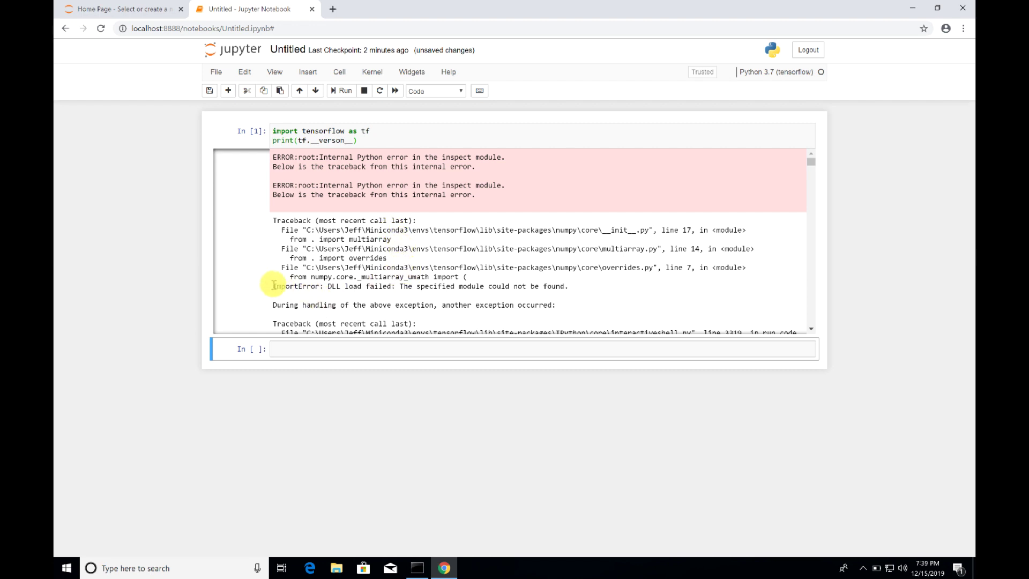
{"action": "left_click_drag", "start_coordinate": [273, 285], "coordinate": [569, 285]}
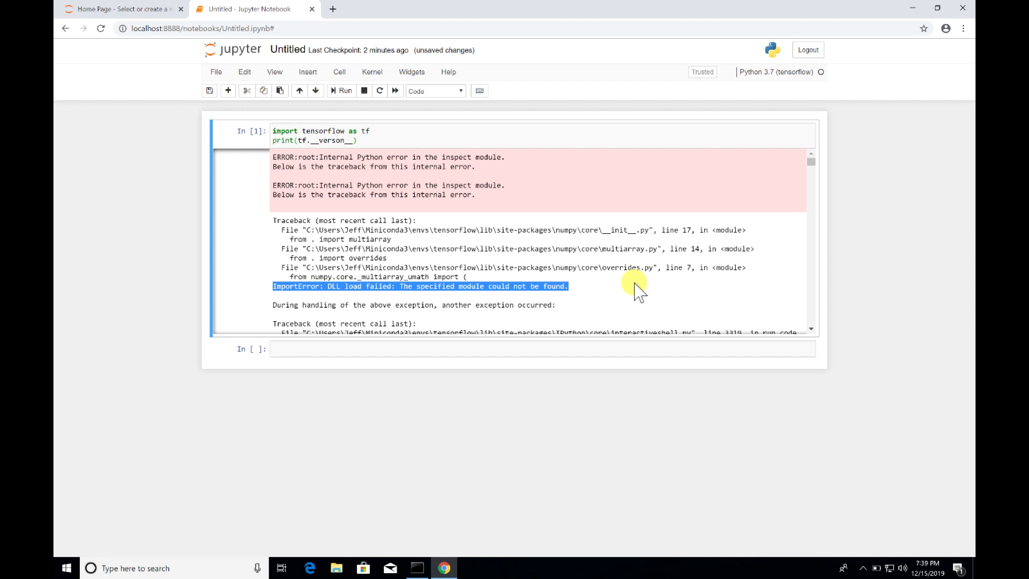
- Examine the tensorflow environment folder under Miniconda3\envs in the user's home folder with File Explorer, closing the window when done
{"action": "key", "text": "super+e"}
{"action": "left_click", "coordinate": [381, 145]}
{"action": "type", "text": "c:\\"}
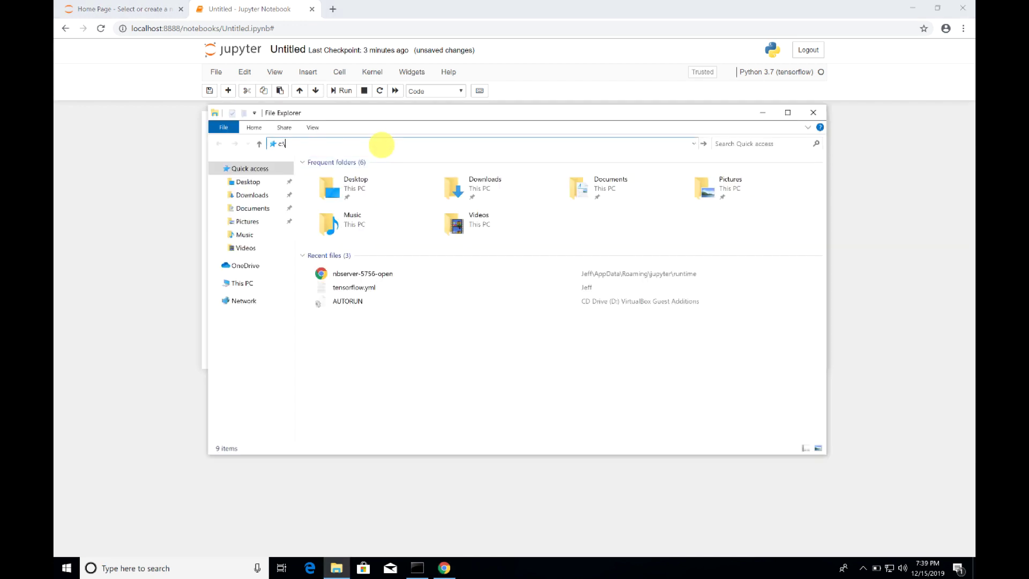
{"action": "type", "text": "users\\"}
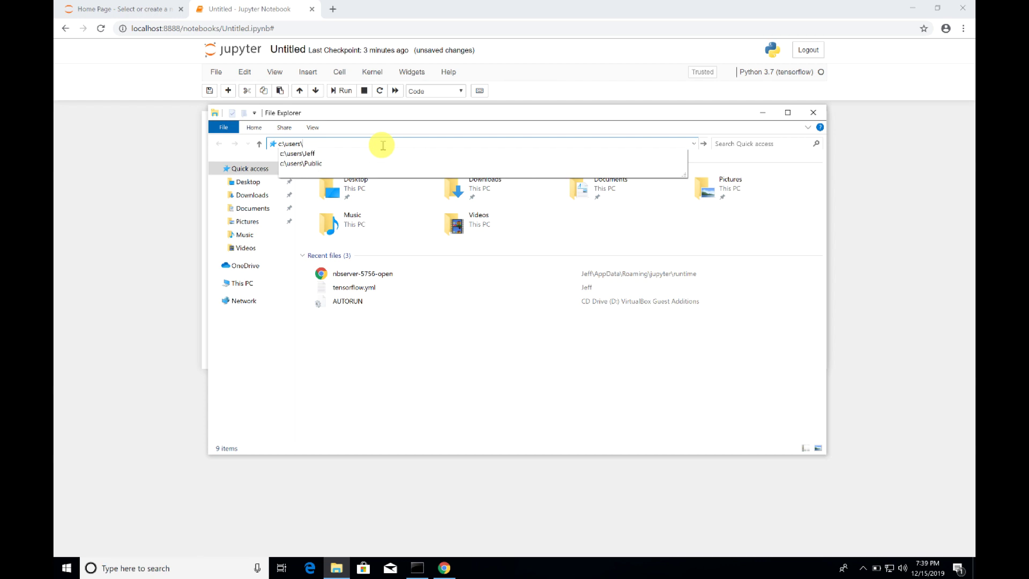
{"action": "left_click", "coordinate": [350, 155]}
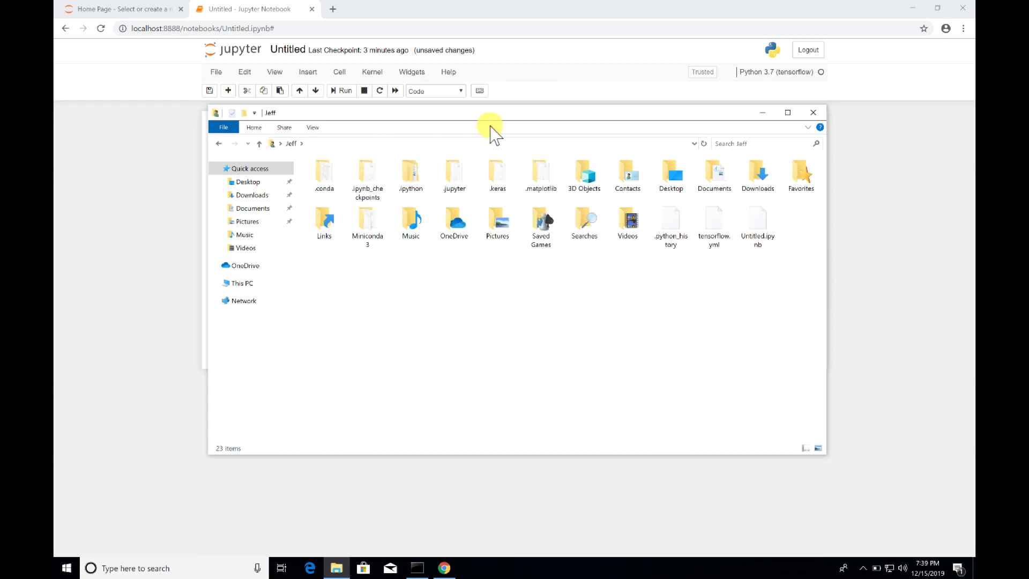
{"action": "double_click", "coordinate": [362, 223]}
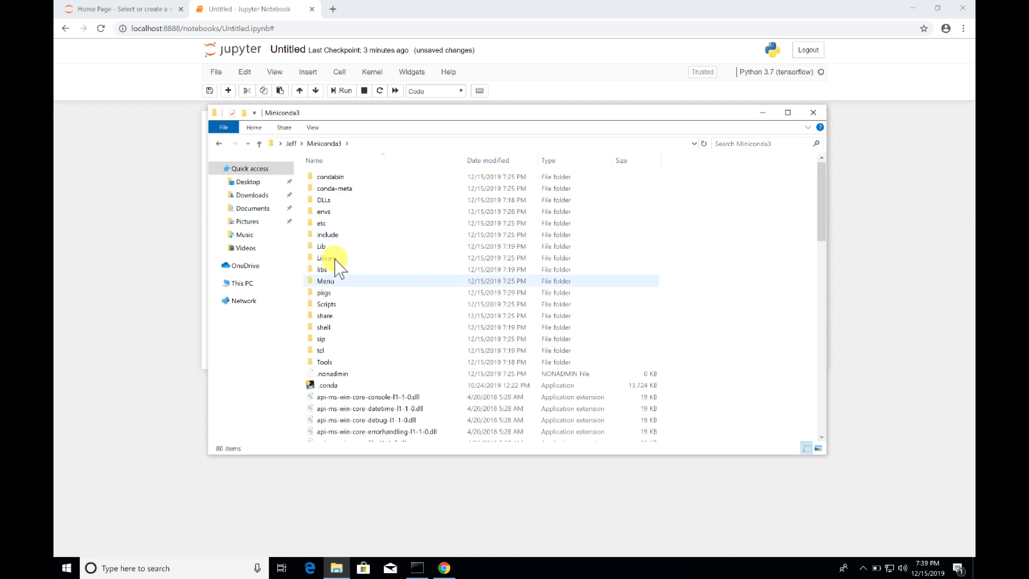
{"action": "double_click", "coordinate": [329, 214]}
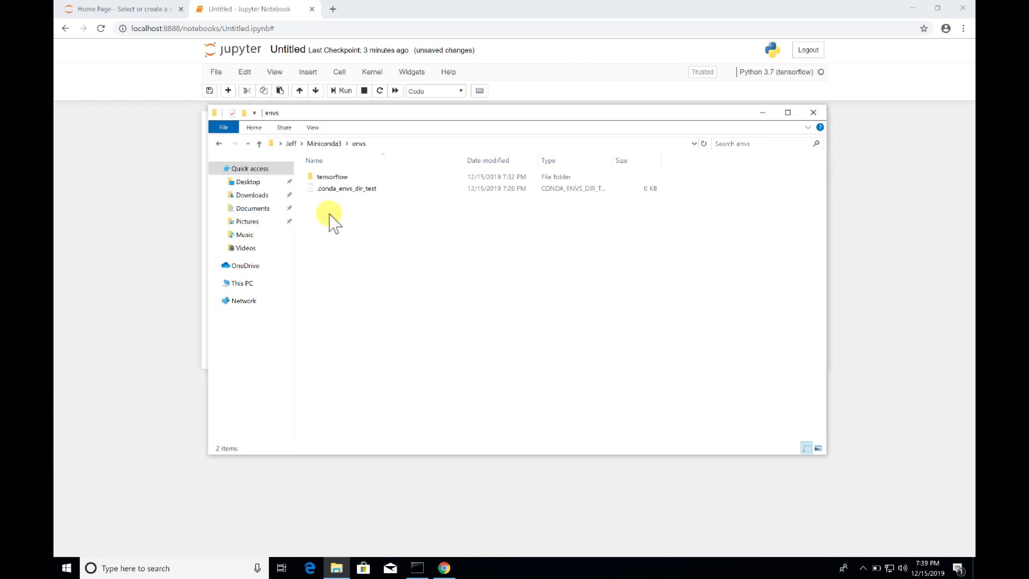
{"action": "double_click", "coordinate": [331, 178]}
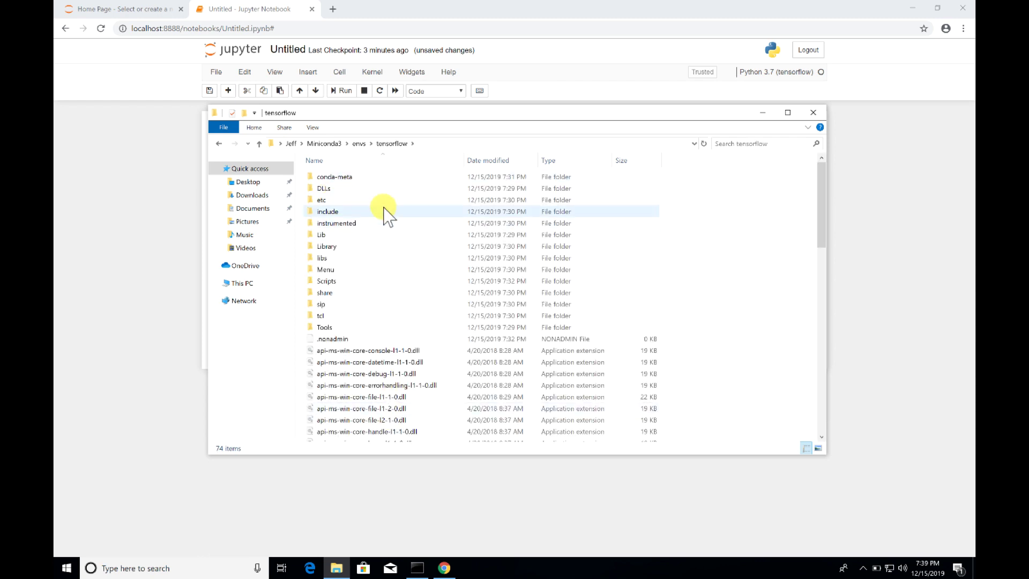
{"action": "mouse_move", "coordinate": [409, 203]}
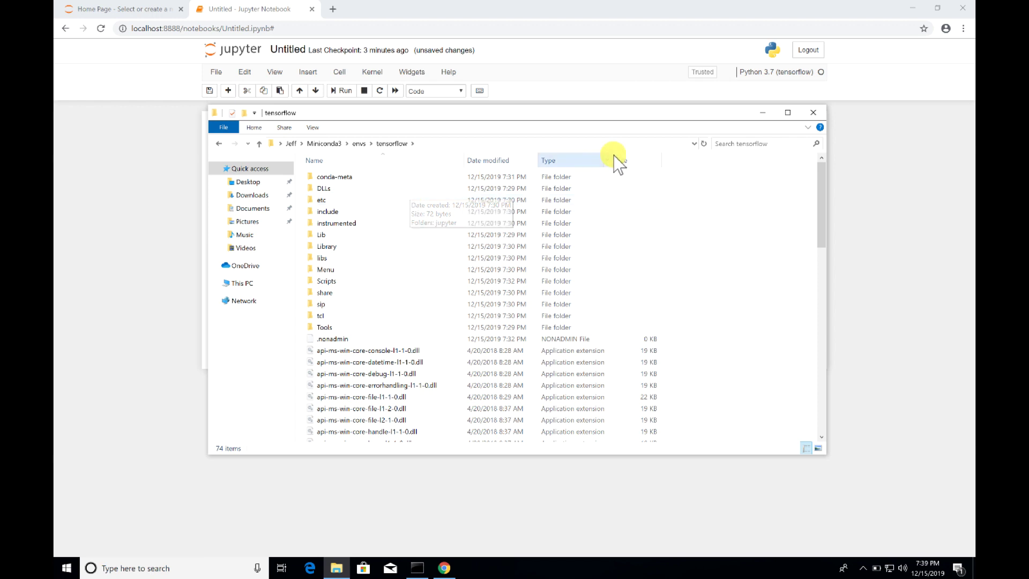
{"action": "left_click", "coordinate": [812, 111]}
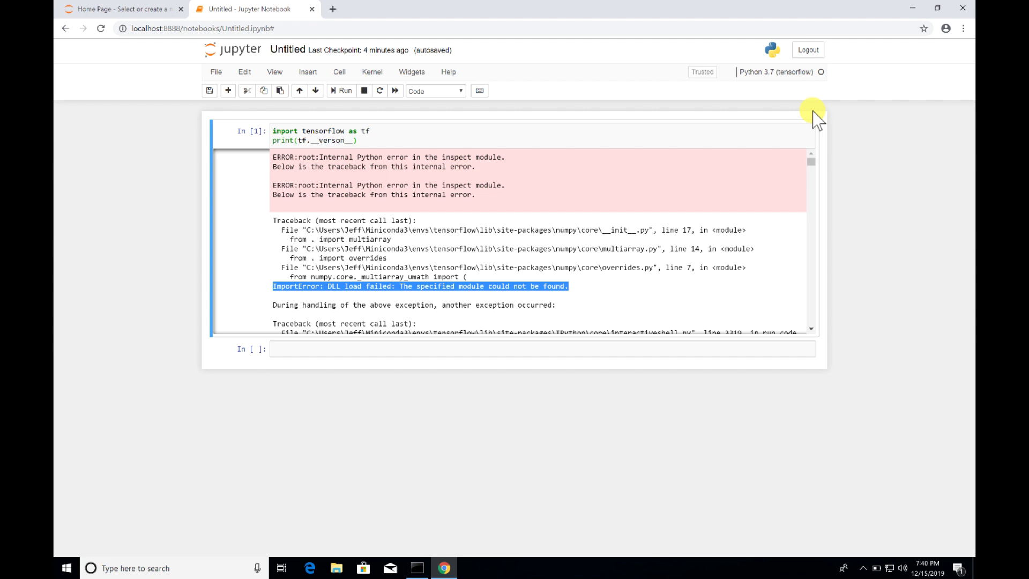
- Close the browser and the Command Prompt running Jupyter, and open a fresh Command Prompt
{"action": "left_click", "coordinate": [962, 7]}
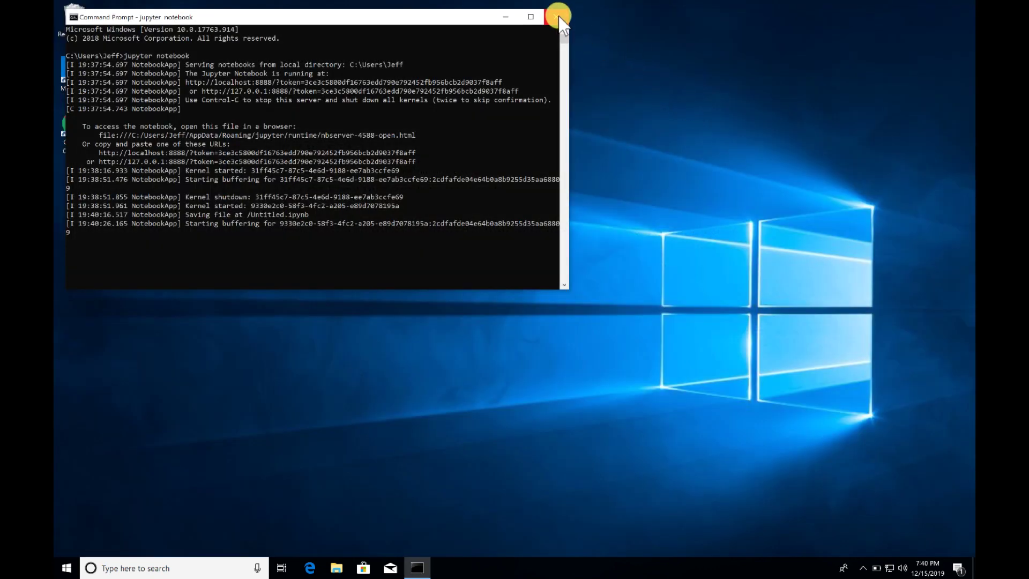
{"action": "left_click", "coordinate": [557, 16]}
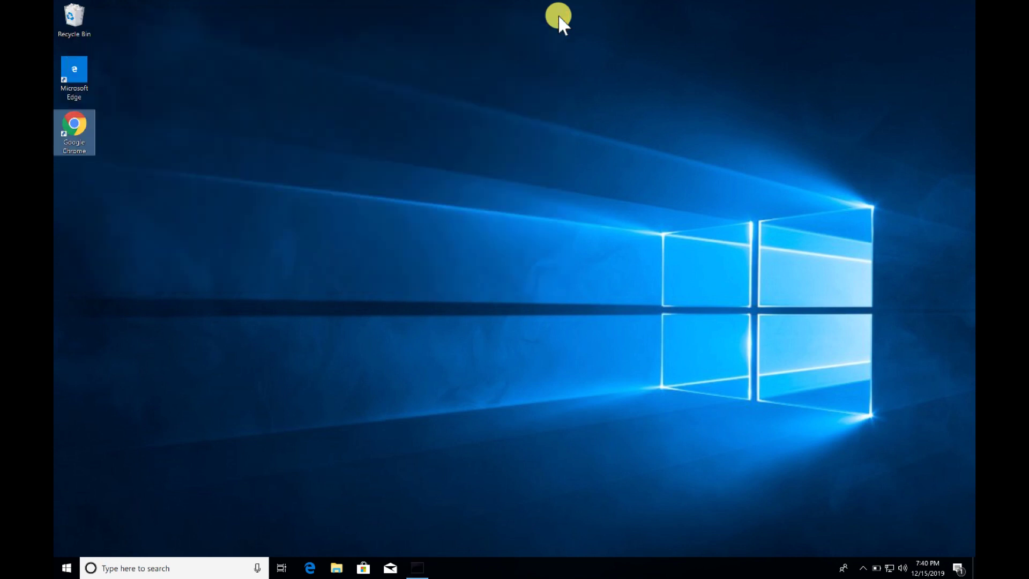
{"action": "left_click", "coordinate": [64, 571]}
{"action": "type", "text": "cmd"}
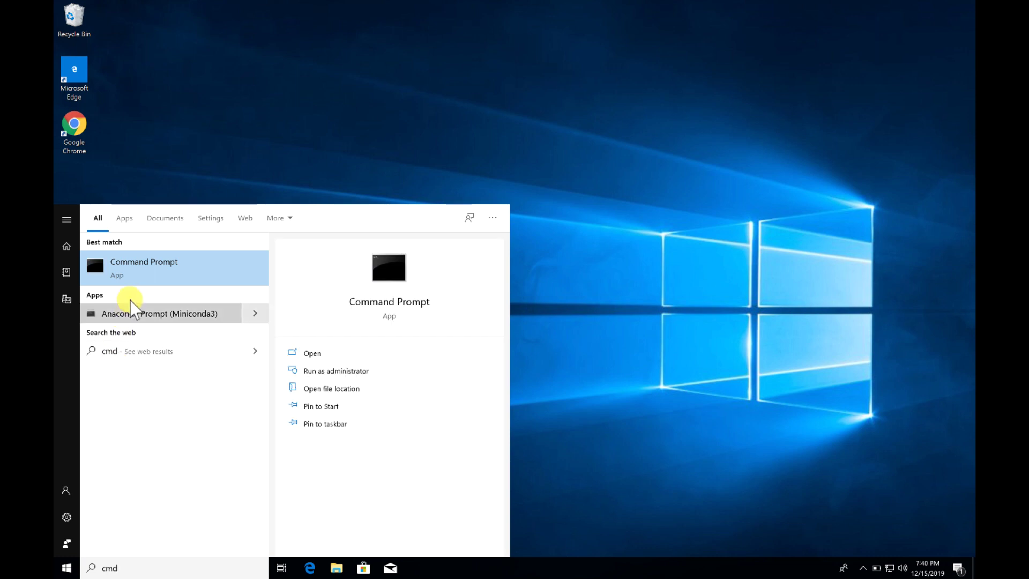
{"action": "left_click", "coordinate": [138, 279]}
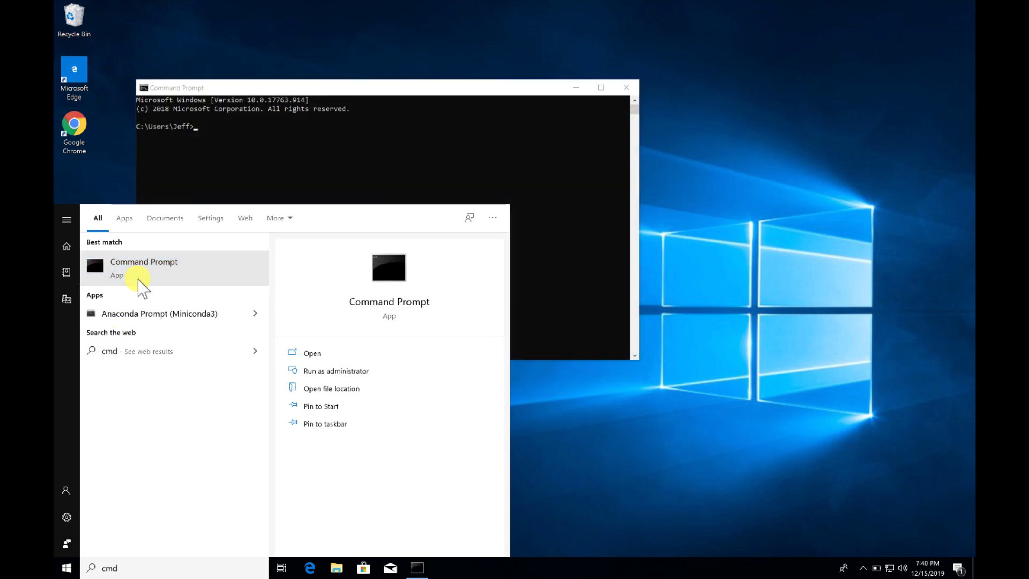
{"action": "left_click", "coordinate": [237, 135]}
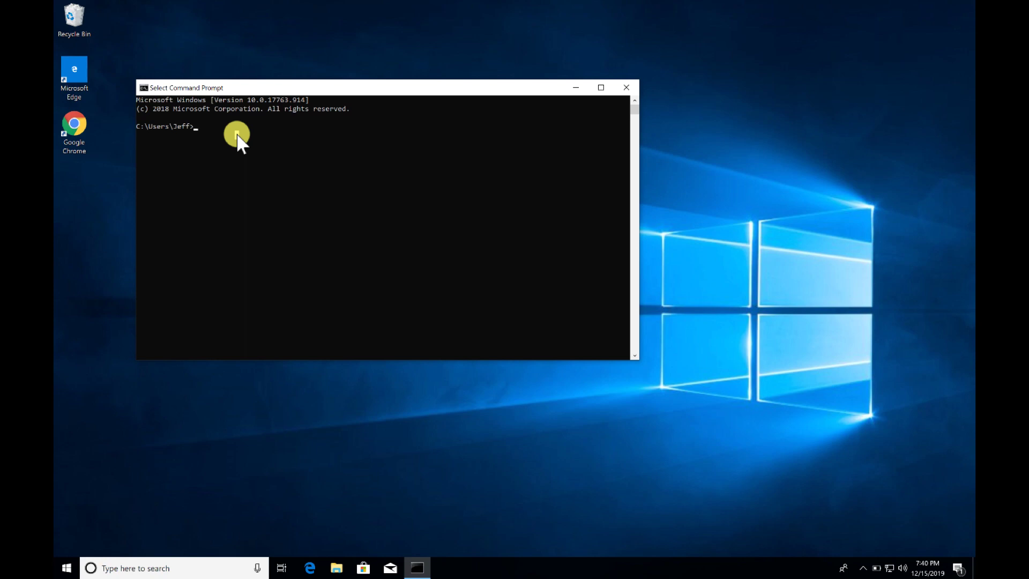
- Activate the tensorflow conda environment and launch Jupyter Notebook from it
{"action": "type", "text": "conda activate tensorflow"}
{"action": "key", "text": "Return"}
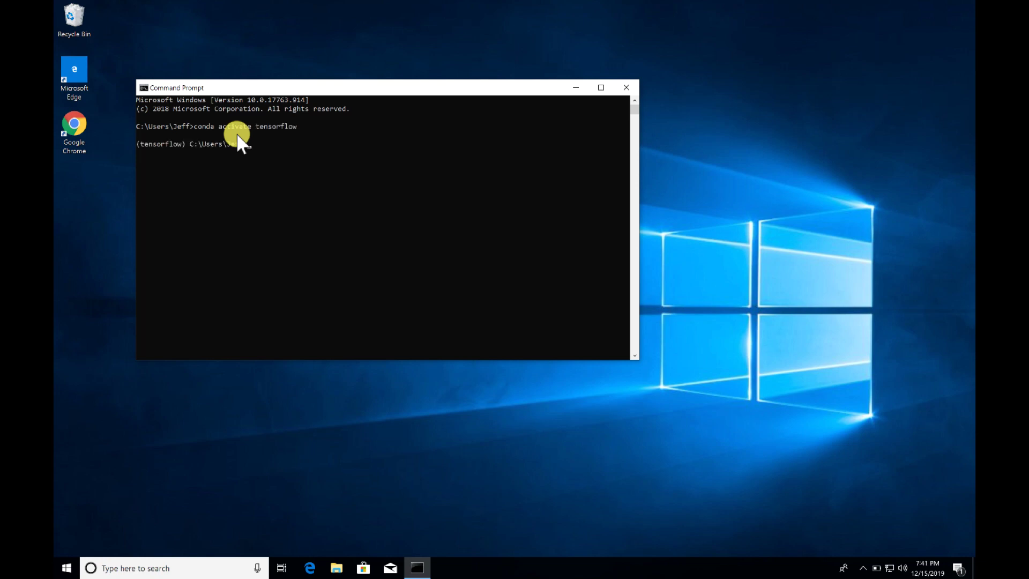
{"action": "type", "text": "jupyter notebook"}
{"action": "key", "text": "Return"}
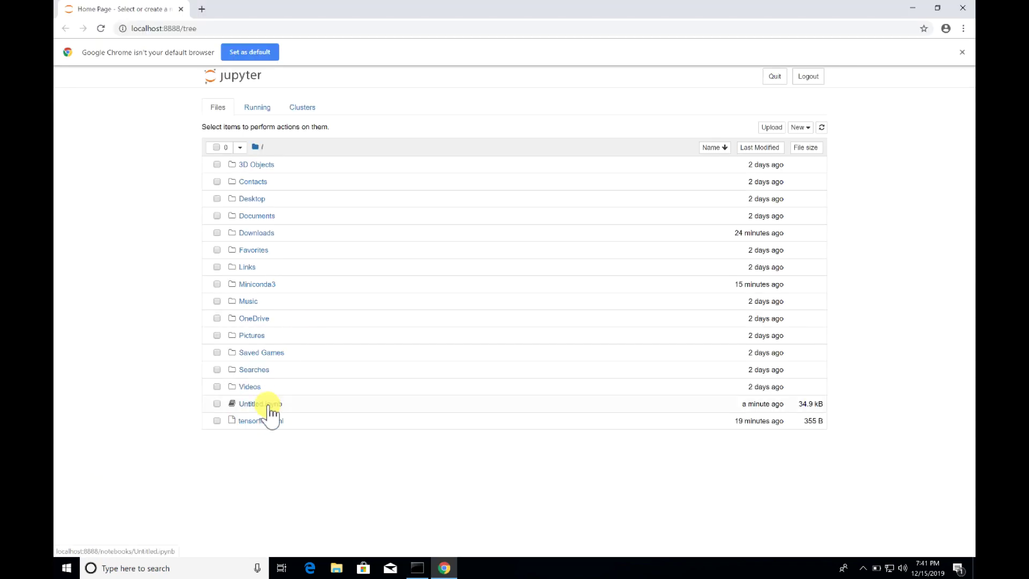
- Open Untitled.ipynb, correct the print statement to print(tf.__version__) and run the cell, closing the browser when done
{"action": "left_click", "coordinate": [267, 405]}
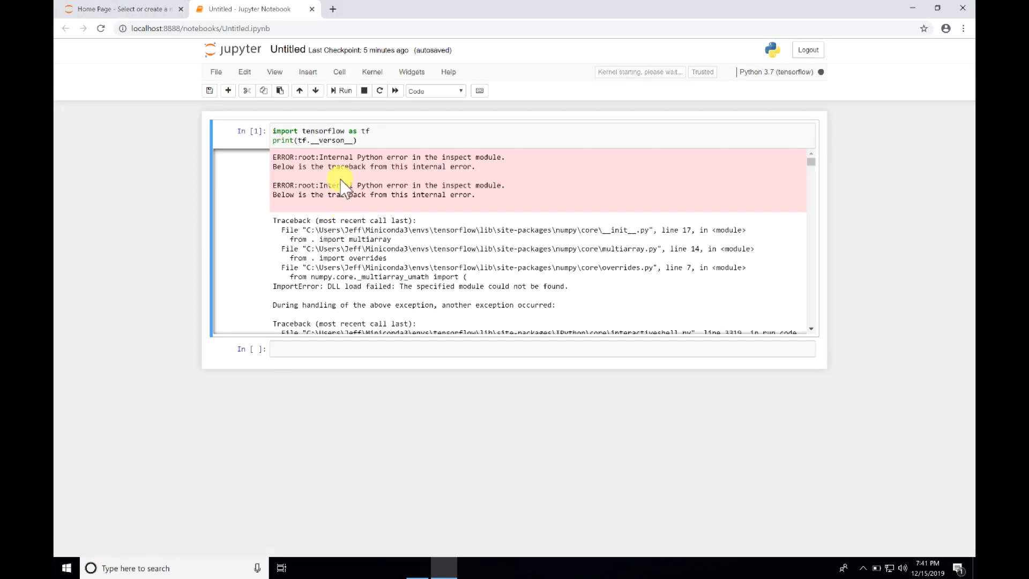
{"action": "left_click", "coordinate": [335, 134]}
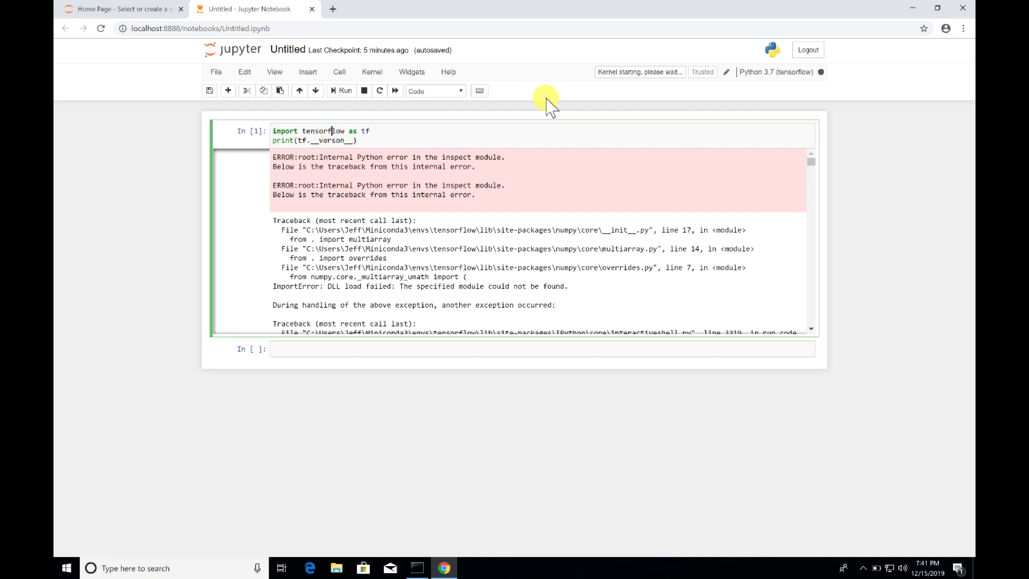
{"action": "left_click", "coordinate": [342, 92]}
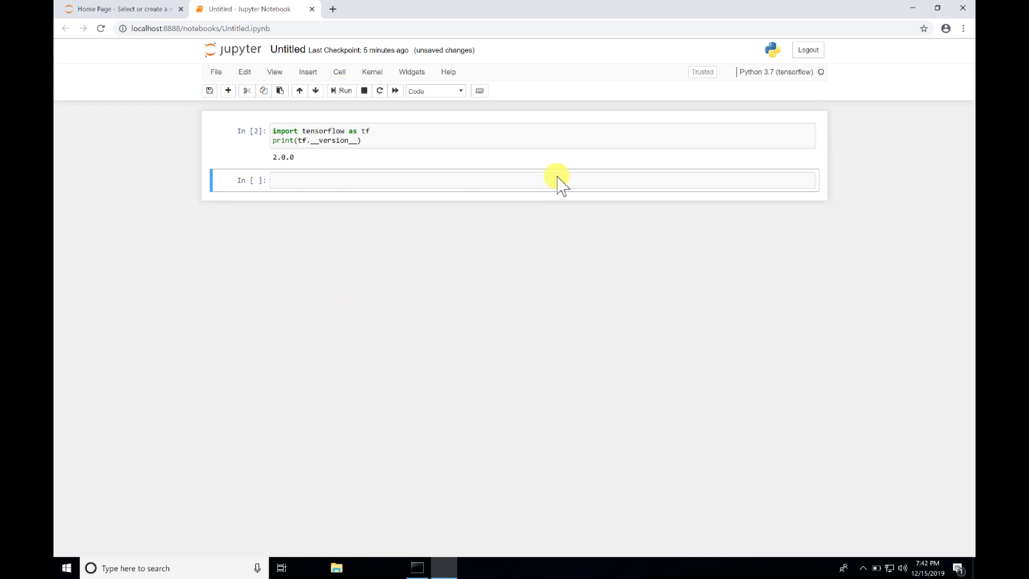
{"action": "left_click", "coordinate": [963, 7]}
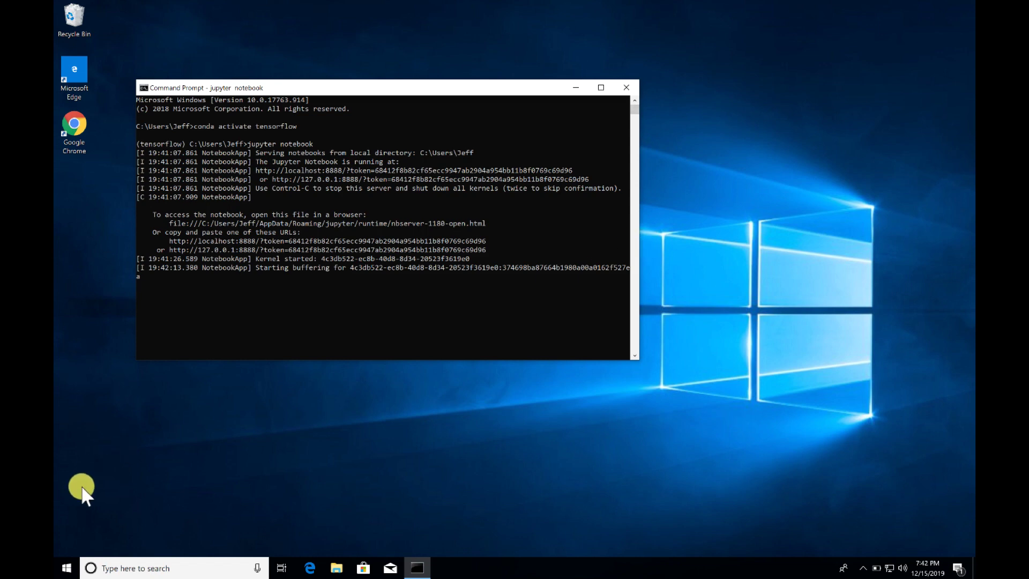
- Search Windows for jup, launch the Jupyter Notebook (tensorflow) app and open Untitled.ipynb
{"action": "left_click", "coordinate": [67, 568]}
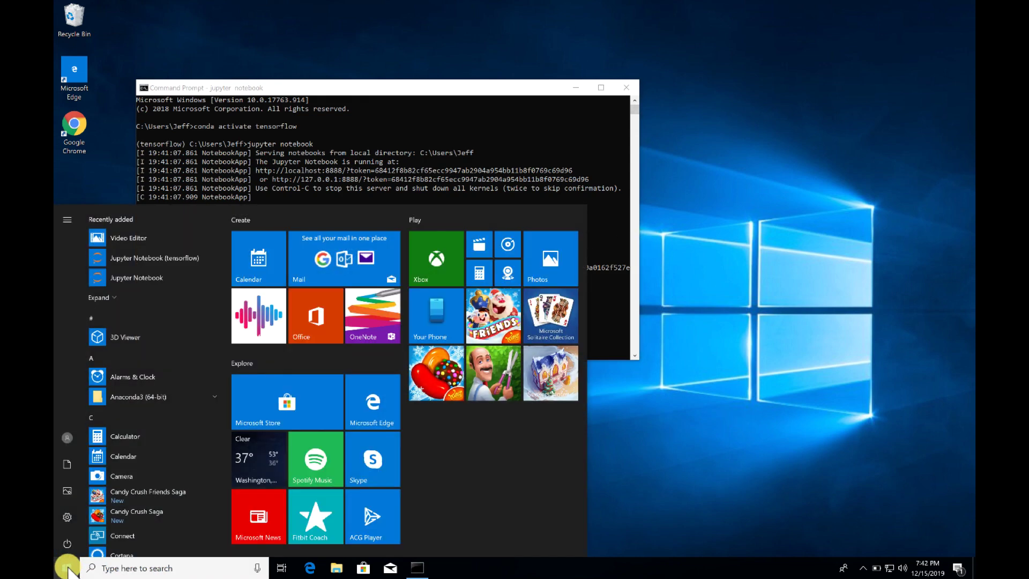
{"action": "type", "text": "jup"}
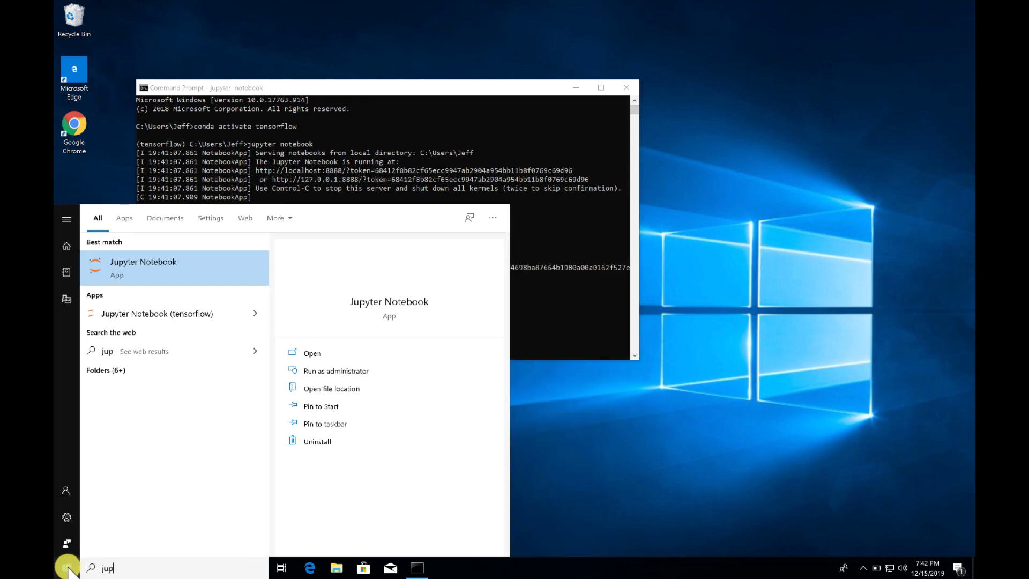
{"action": "left_click", "coordinate": [152, 315]}
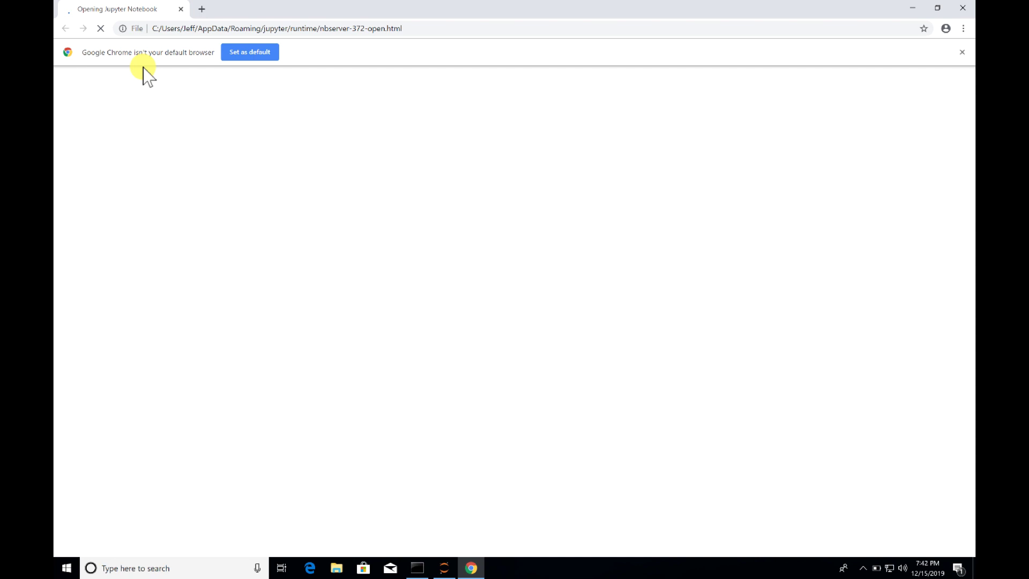
{"action": "left_click", "coordinate": [268, 404]}
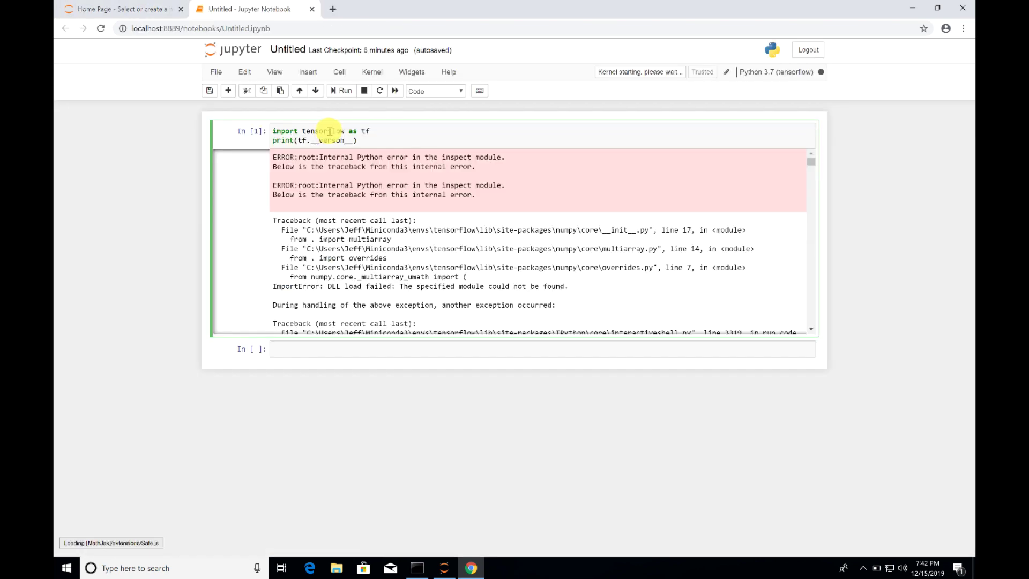
- Correct the misspelled attribute in the import cell to tf.__version__ and run the cell
{"action": "left_click", "coordinate": [336, 140]}
{"action": "type", "text": "i"}
{"action": "left_click", "coordinate": [341, 93]}
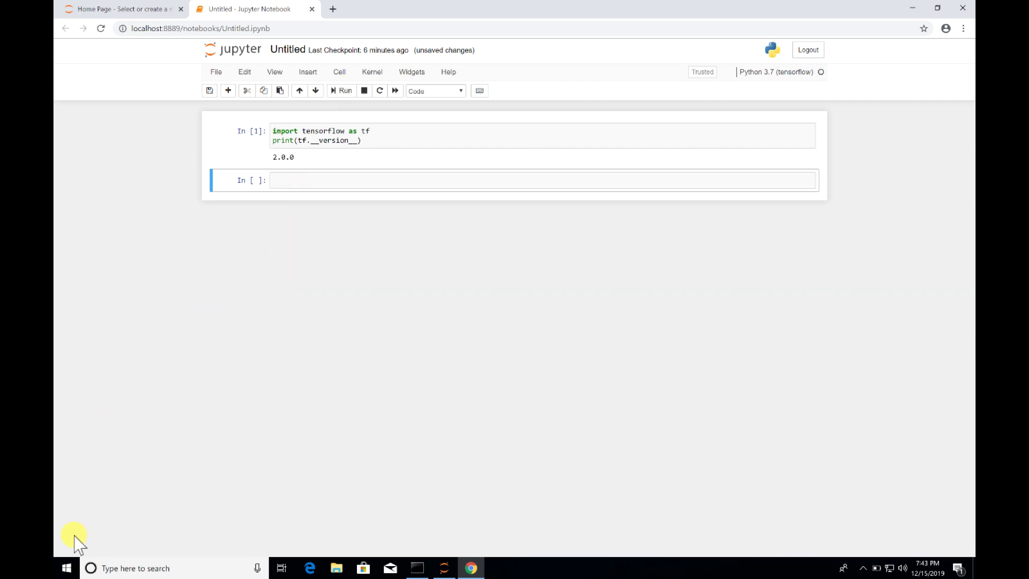
- Close the browser, leaving the notebook without saving its changes
{"action": "left_click", "coordinate": [962, 8]}
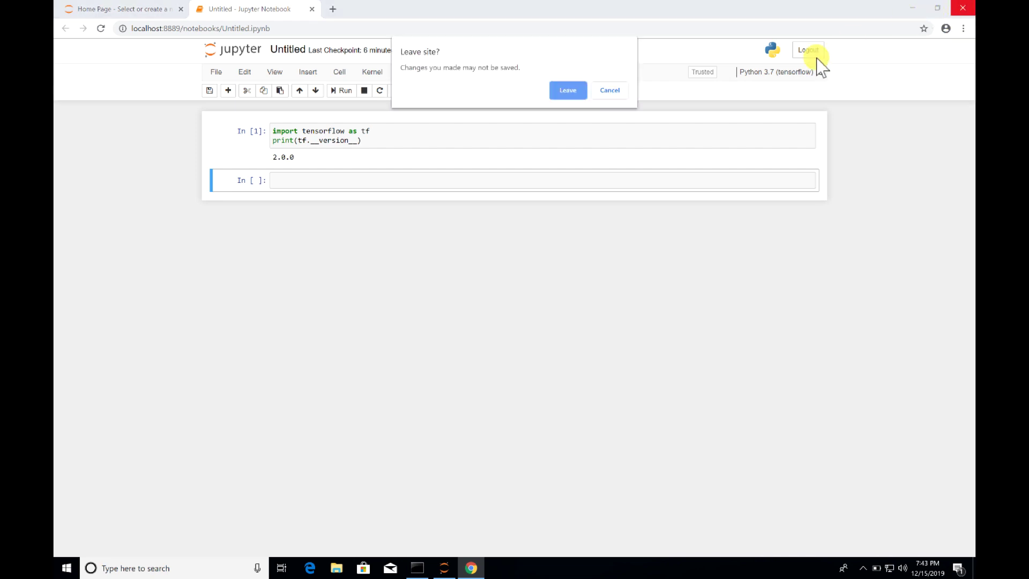
{"action": "left_click", "coordinate": [576, 93]}
{"action": "mouse_move", "coordinate": [688, 4]}
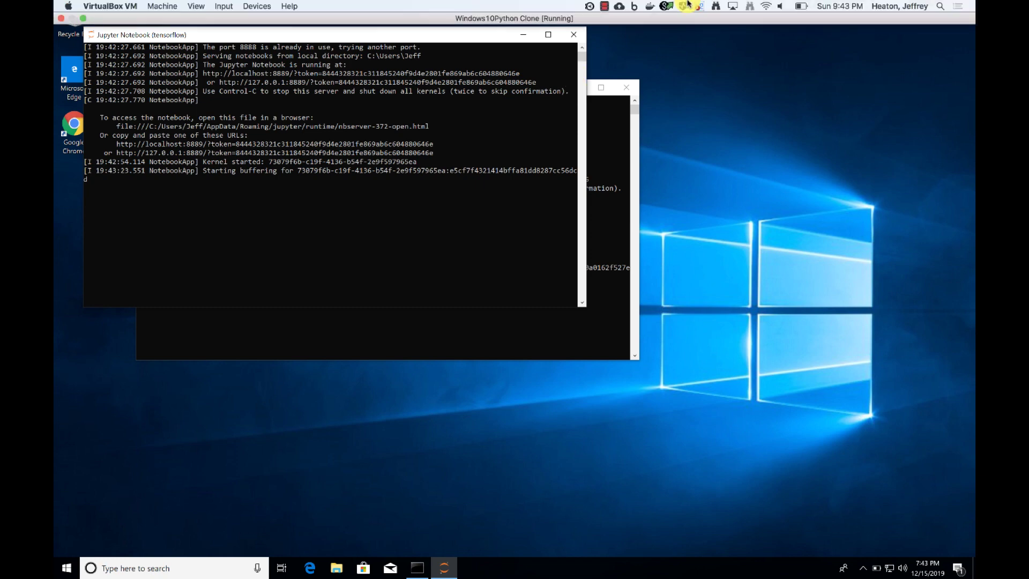